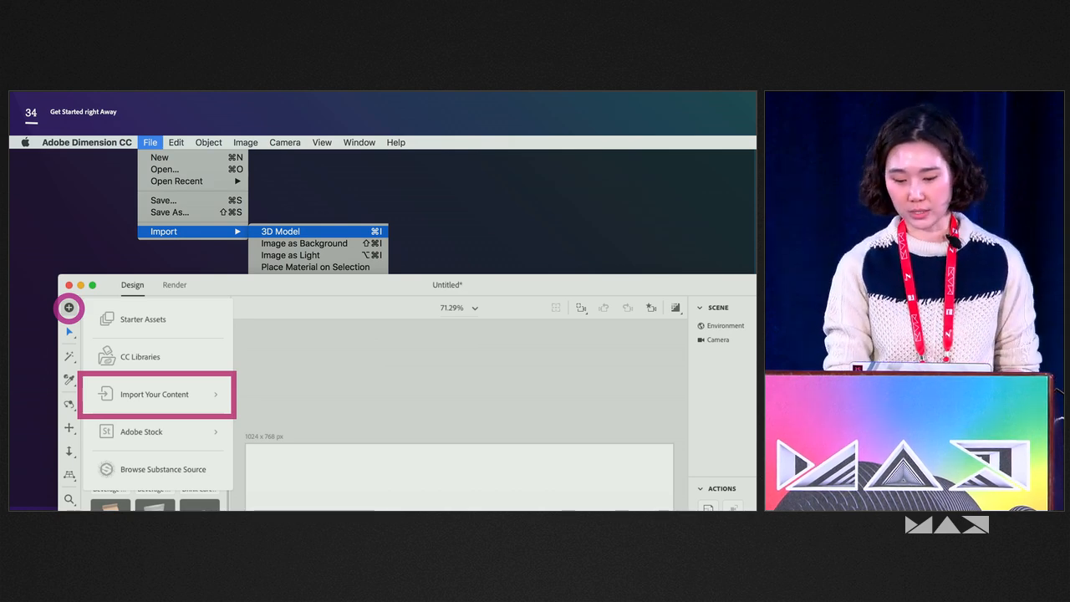
Step: Switch from the slides to 1_transformation_demo in Adobe Dimension and fit the whole canvas in an enlarged window
key(Right)
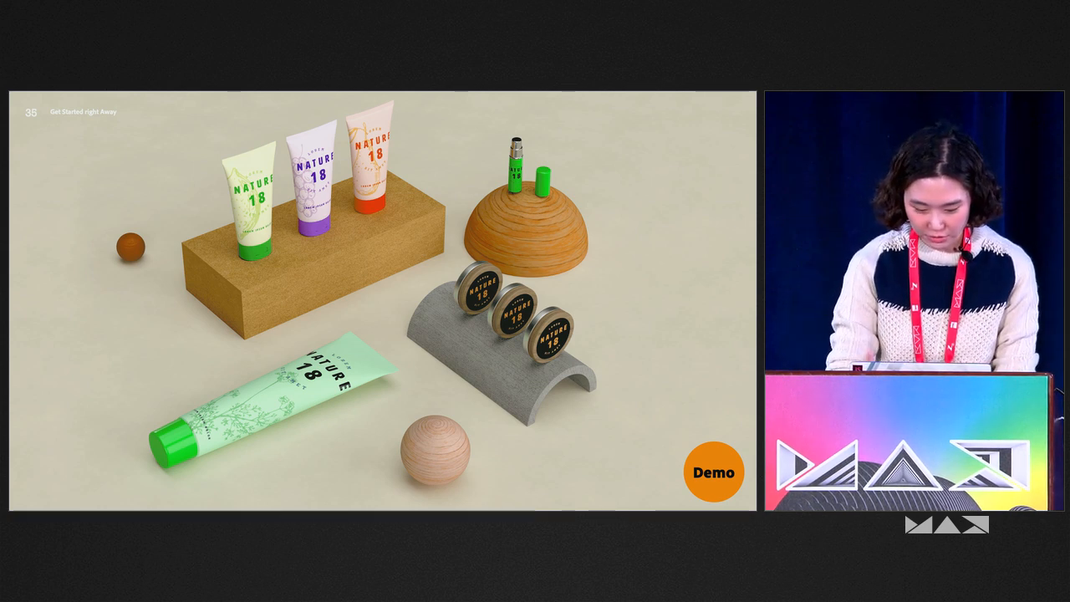
key(ctrl+Up)
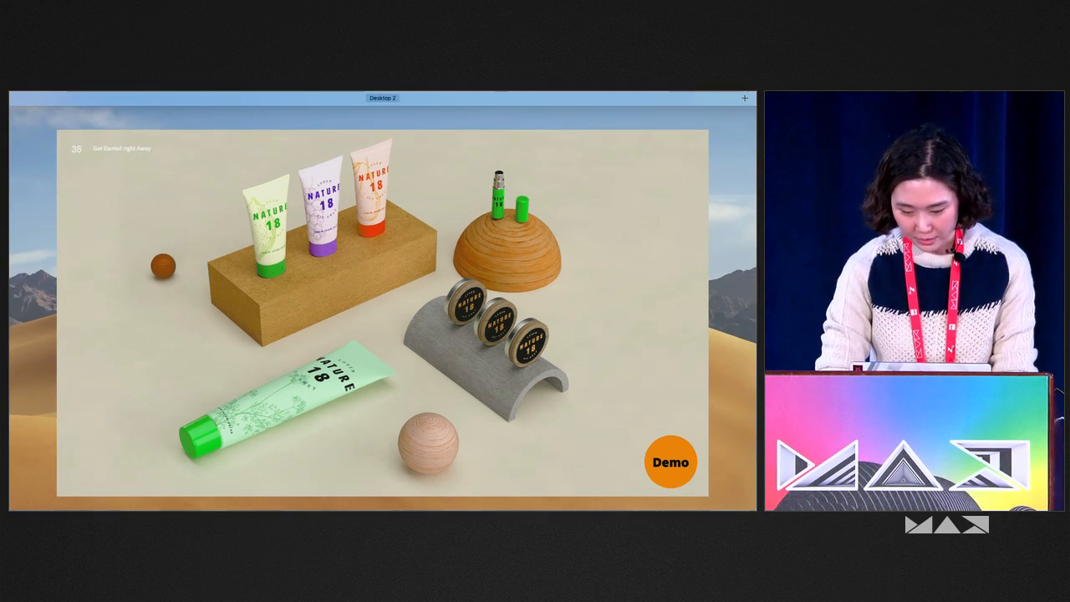
key(ctrl+Up)
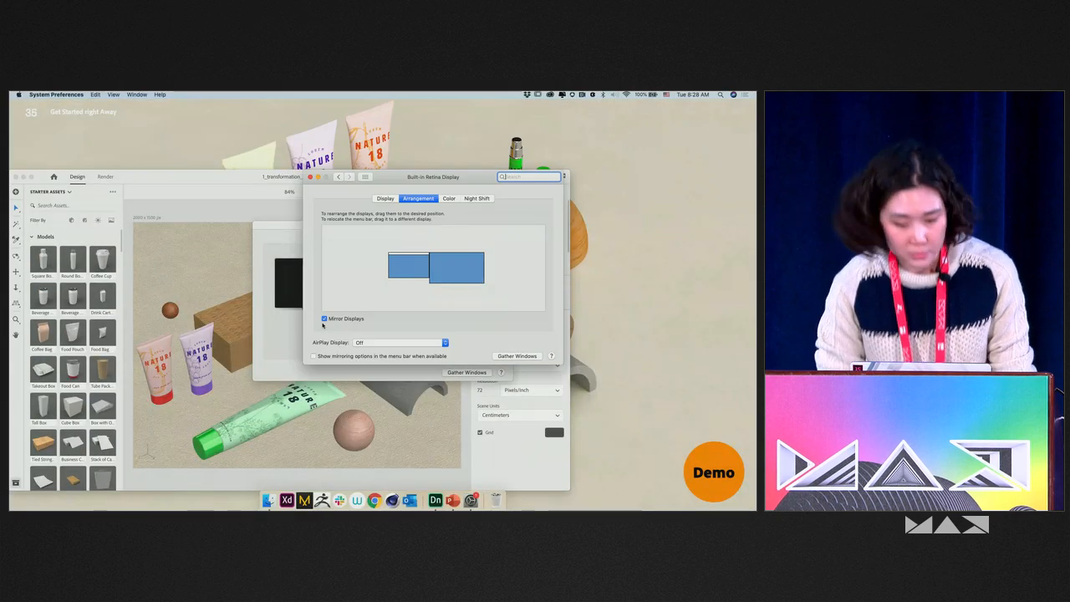
click(146, 185)
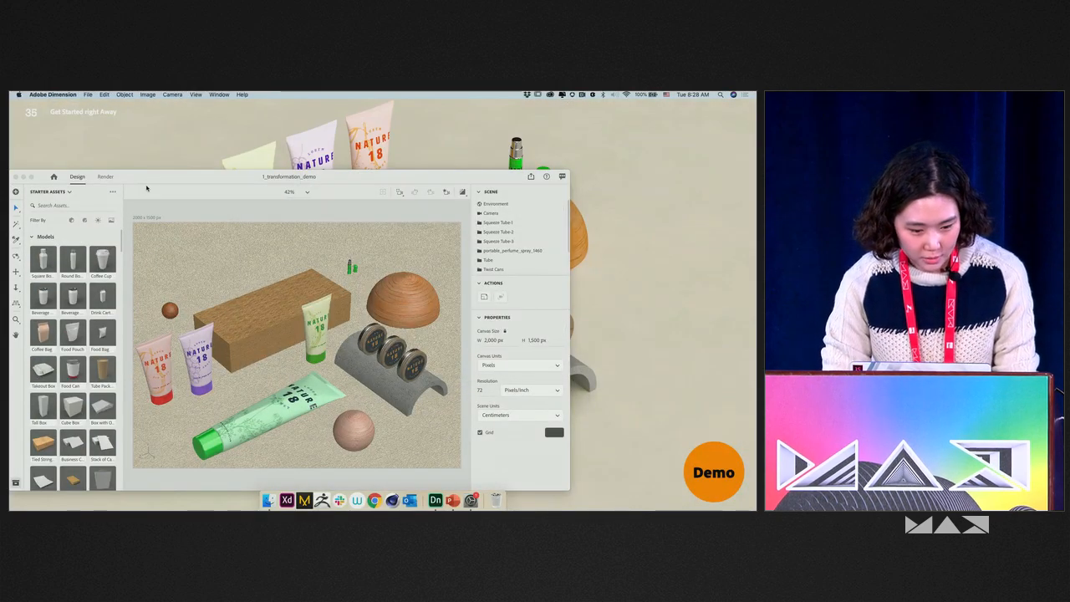
click(32, 176)
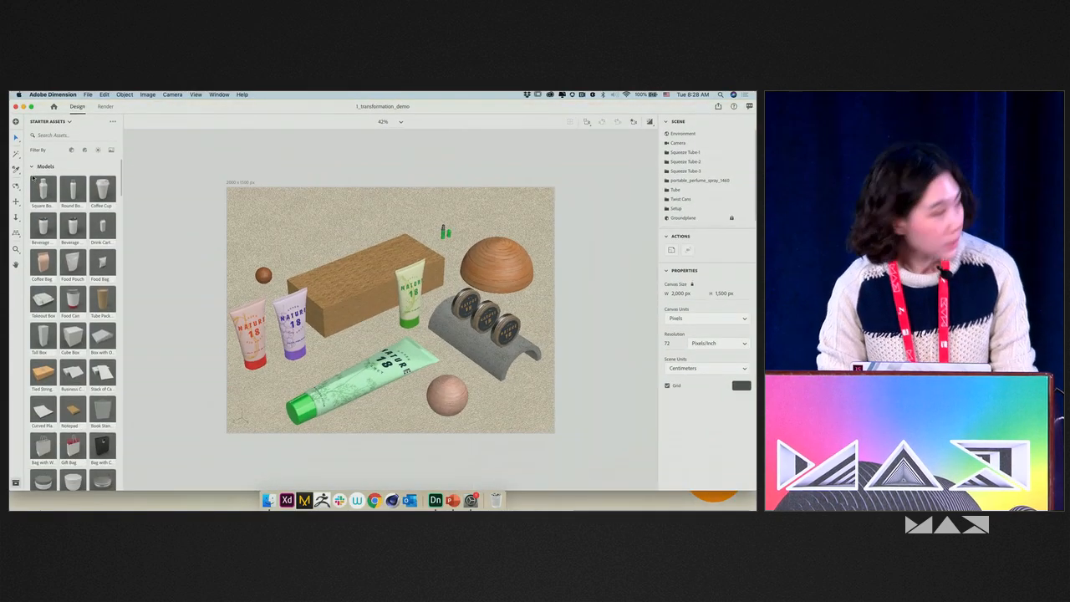
key(super+0)
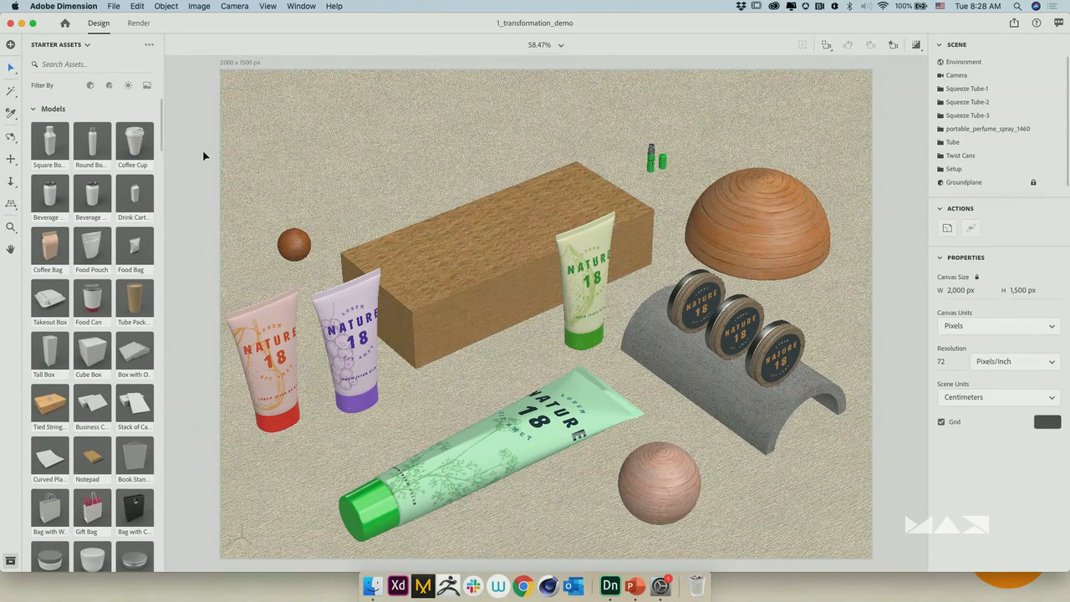
Step: Examine the canvas size, units and resolution properties of the scene
click(232, 64)
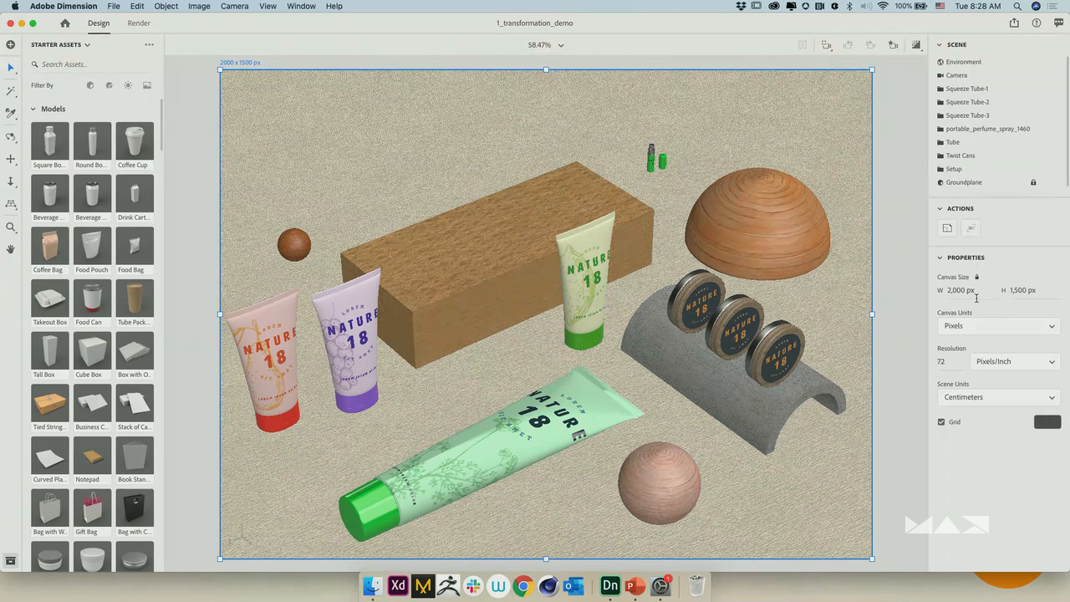
click(898, 148)
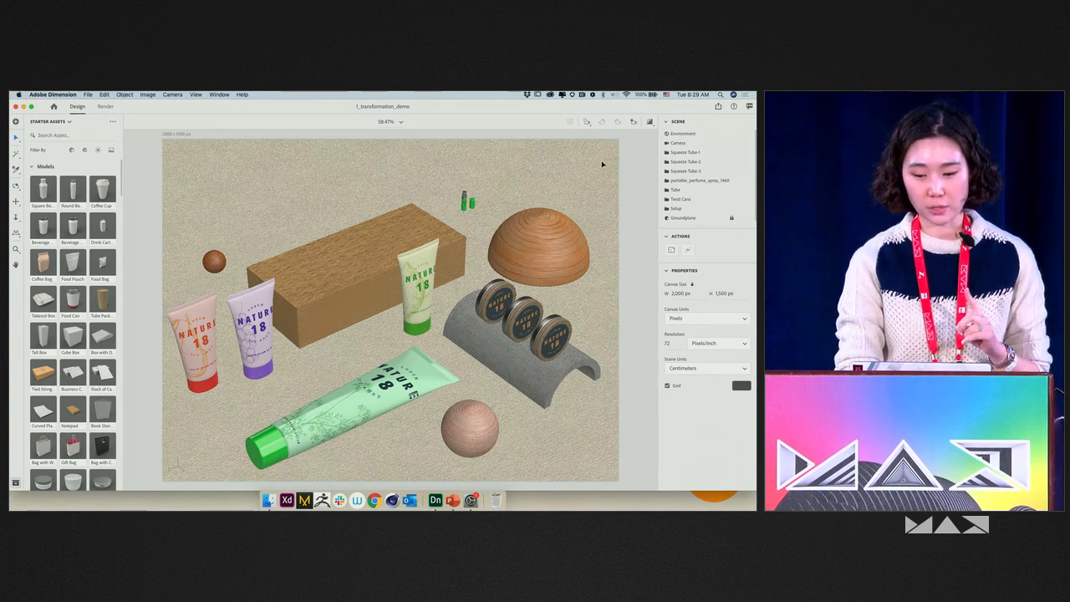
Step: Hide the textured ground plane under the products, show it again and clear the selection
click(602, 166)
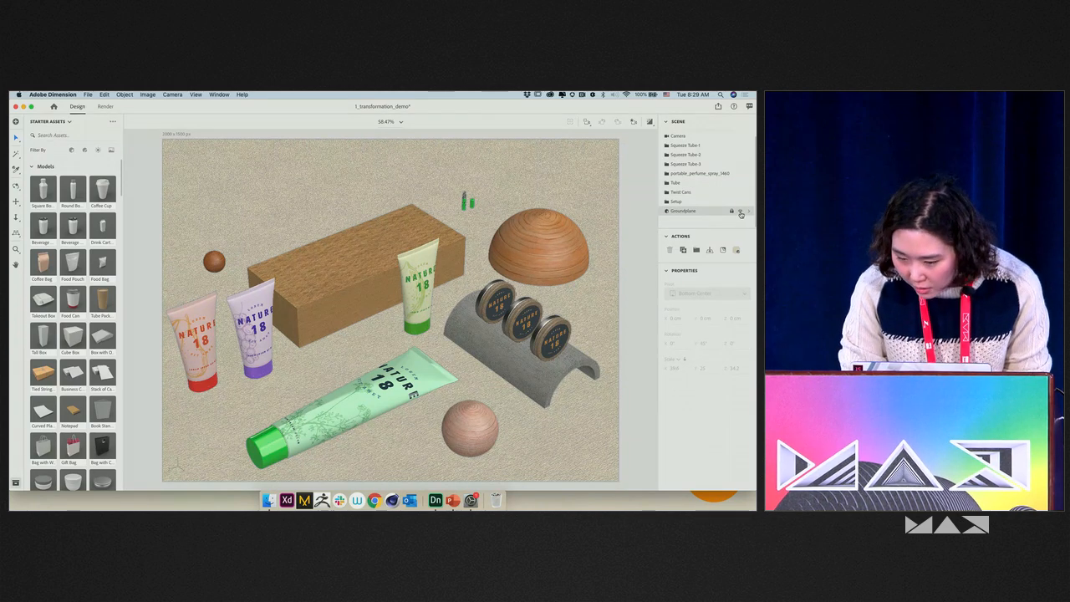
click(740, 213)
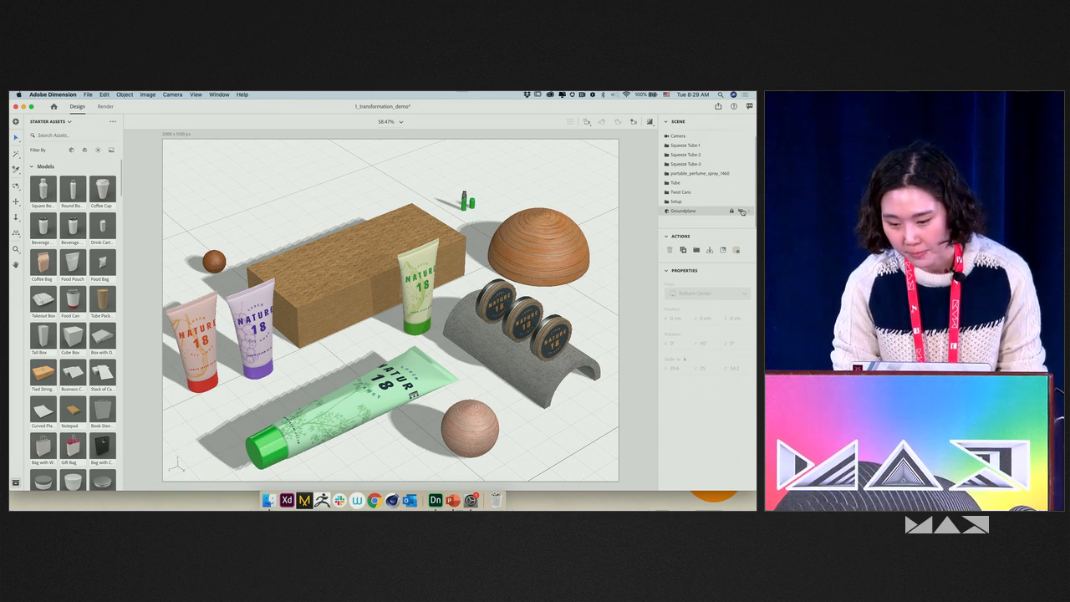
click(740, 210)
click(646, 242)
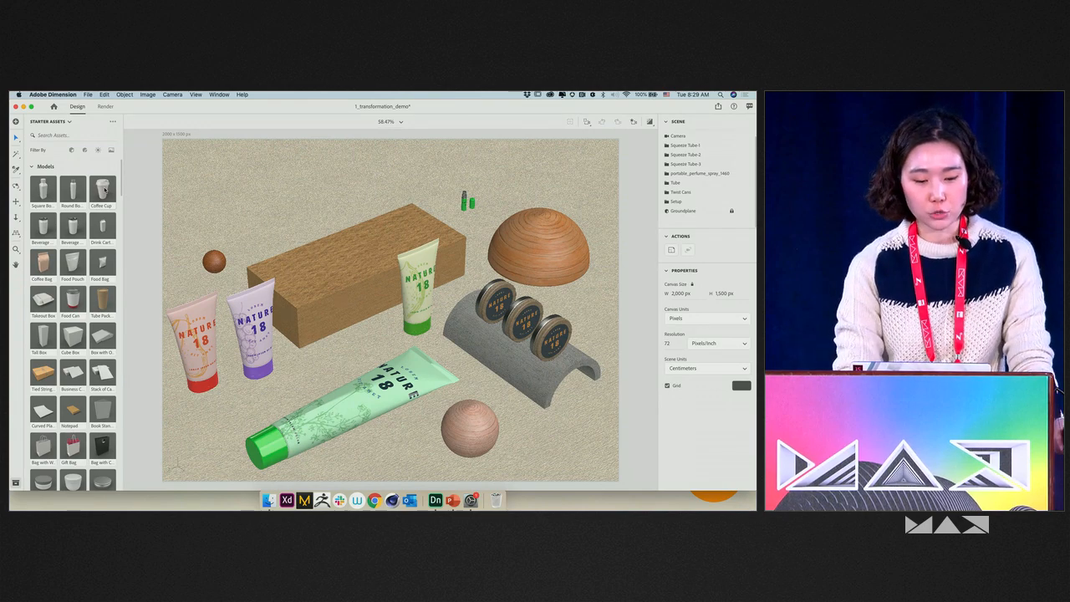
Step: Try placing the Coffee Cup starter model on the ground behind the wooden block, review the Select tool options and delete the cup
drag(103, 190, 286, 217)
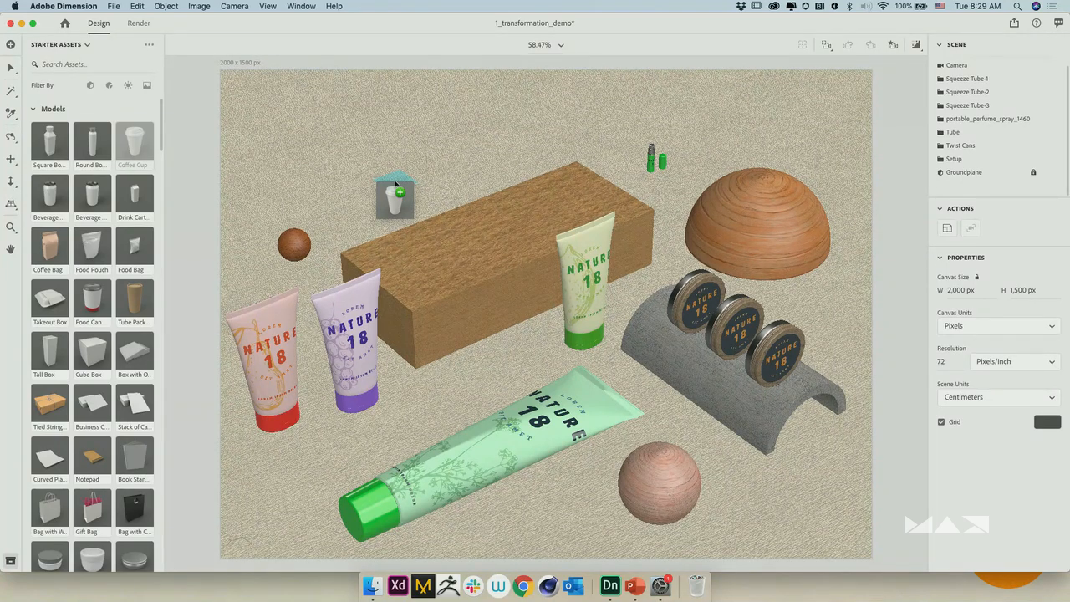
drag(395, 183, 395, 186)
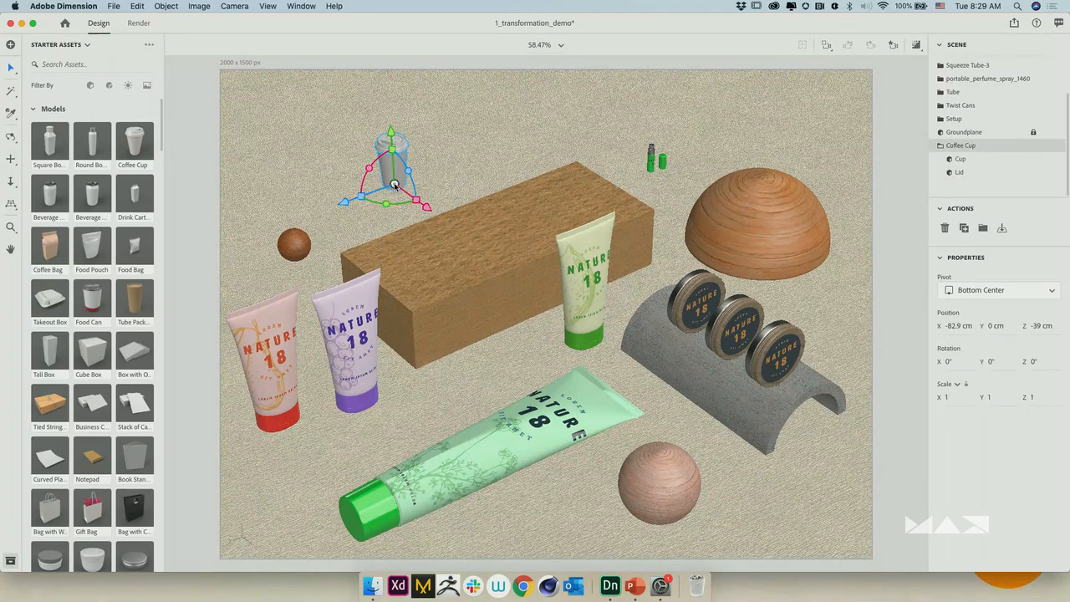
click(8, 74)
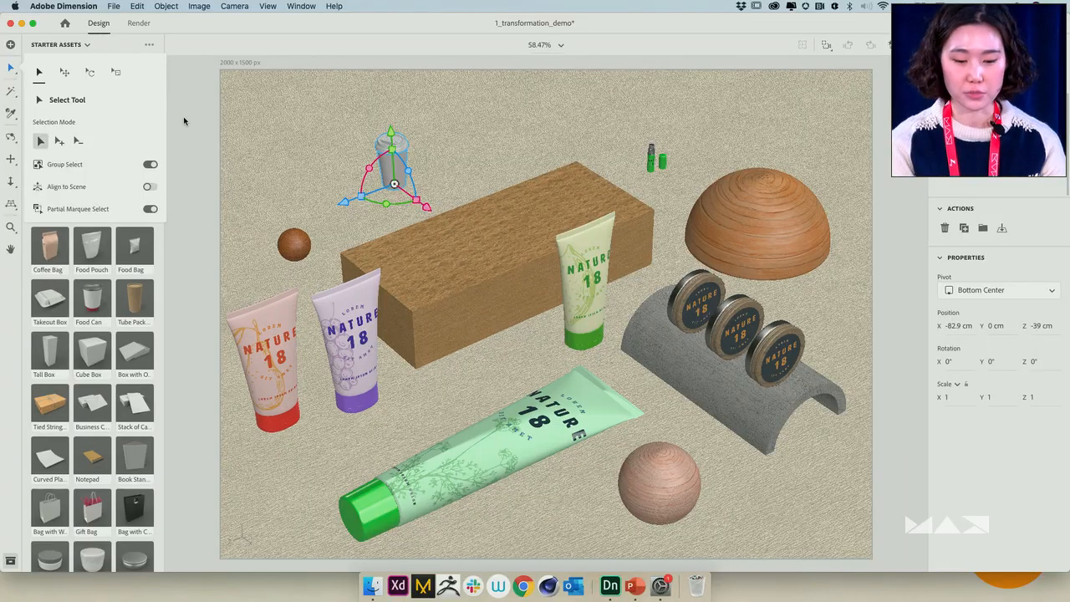
click(137, 174)
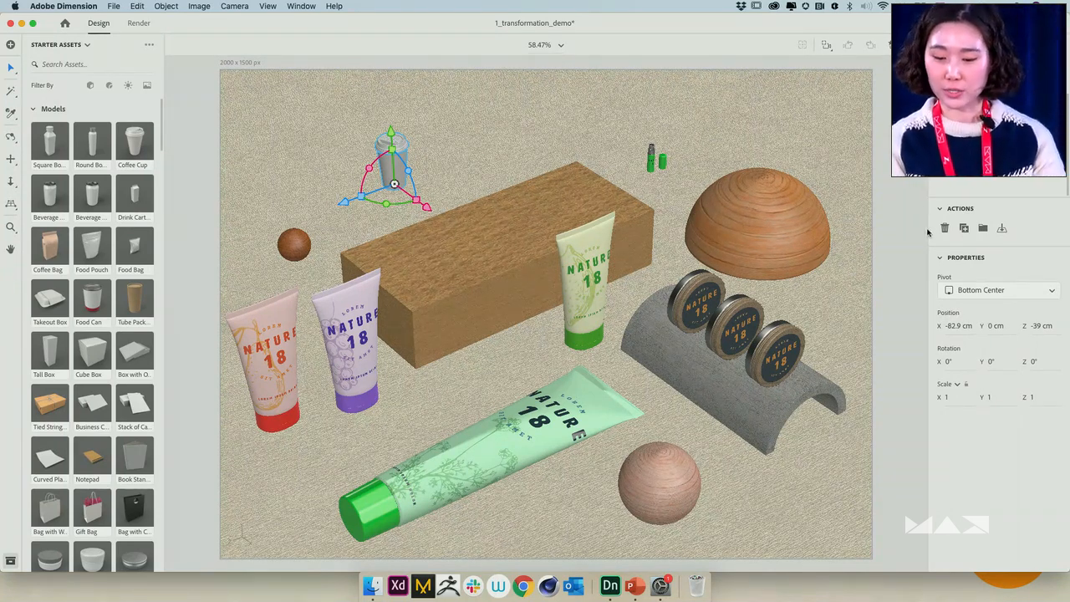
click(944, 231)
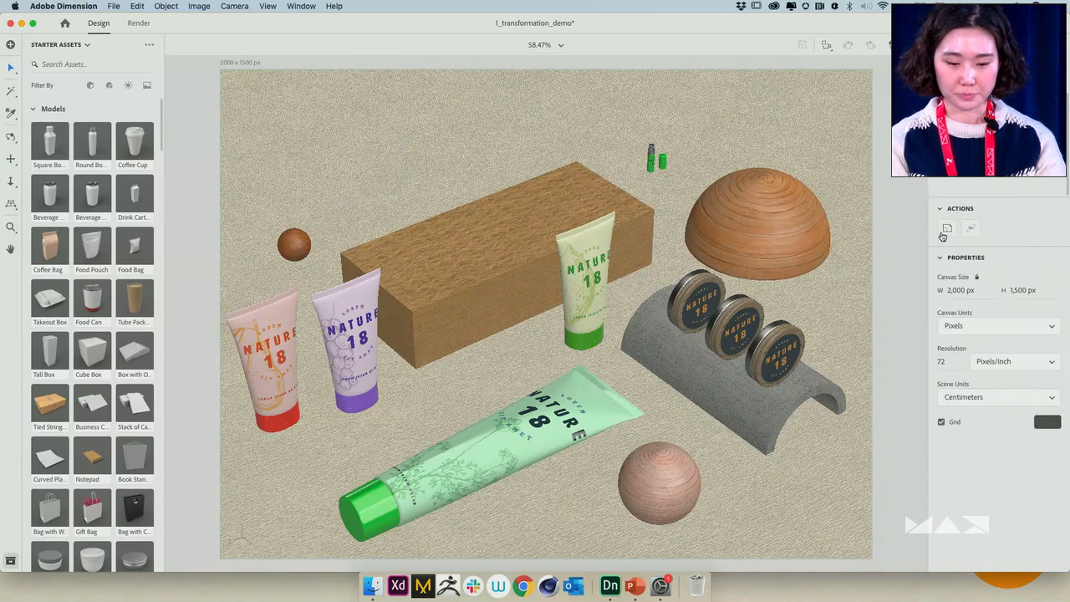
Step: Move the red-capped tube along its axes and freely across the ground to behind the wooden block, about X -73.7 cm, Z -29.4 cm
click(297, 400)
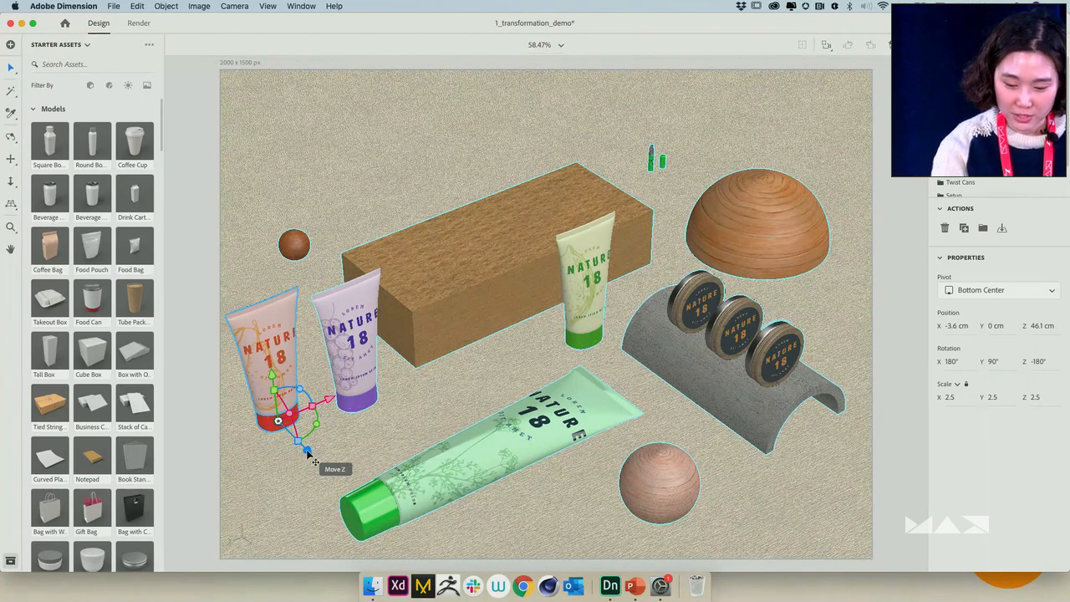
drag(307, 453, 337, 494)
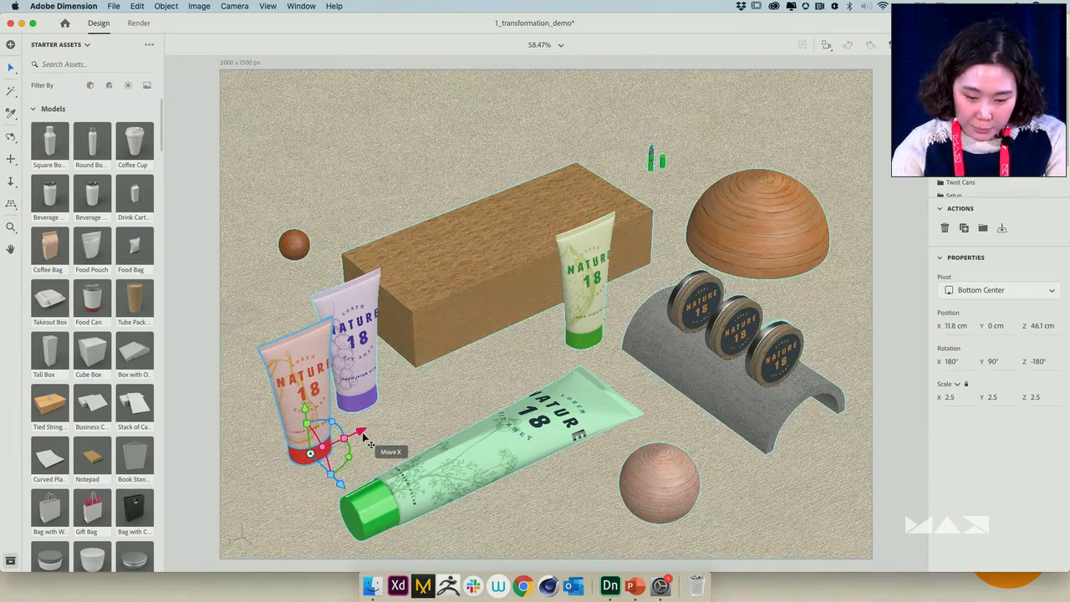
drag(370, 443, 371, 444)
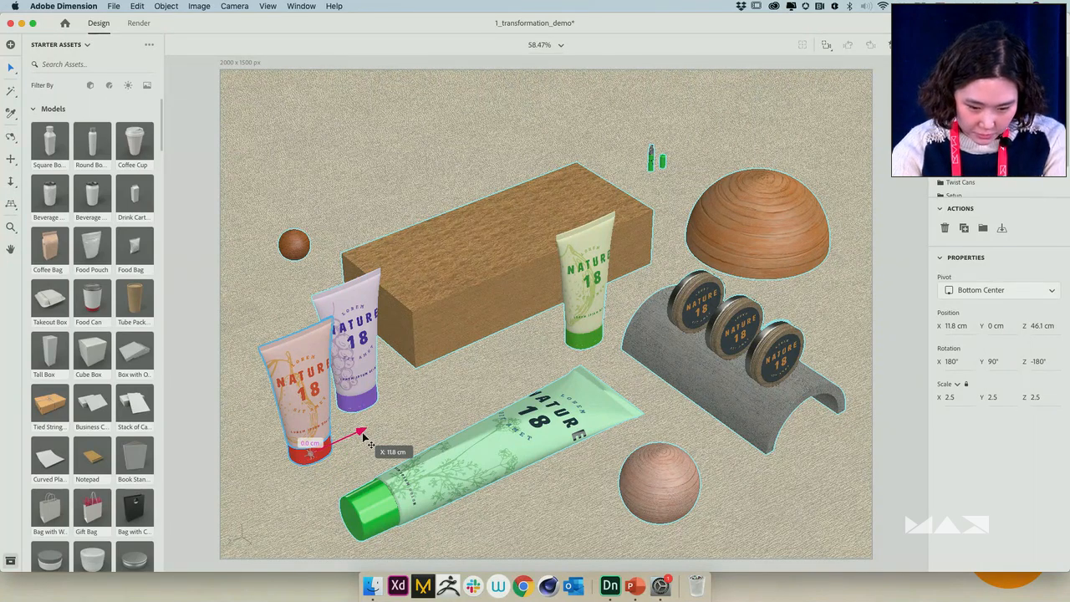
mouse_move(371, 443)
mouse_down()
mouse_move(478, 395)
mouse_move(373, 448)
mouse_move(366, 440)
mouse_up()
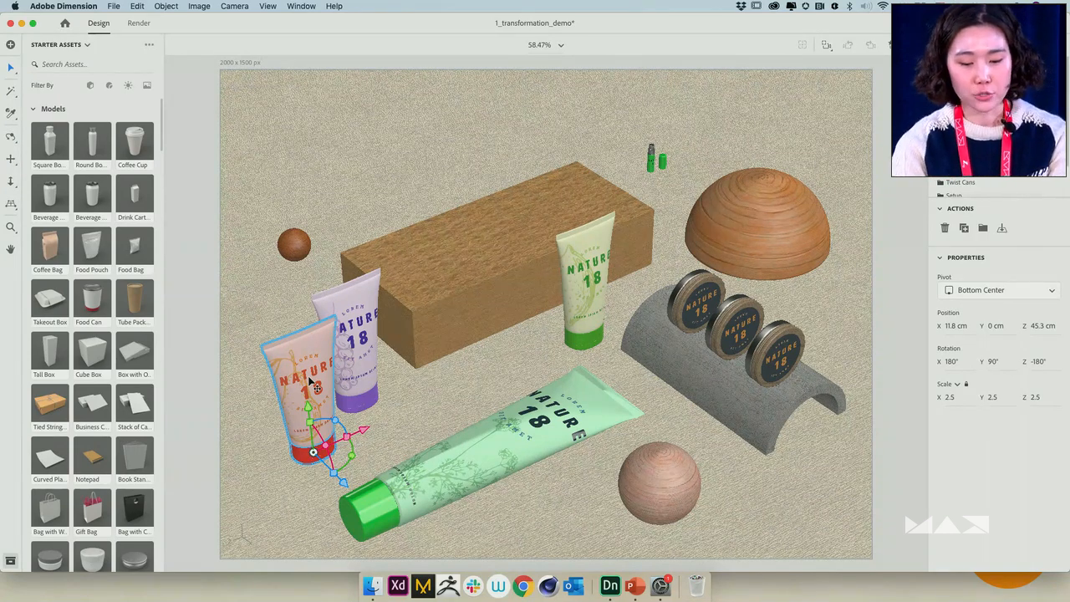
drag(309, 381, 387, 146)
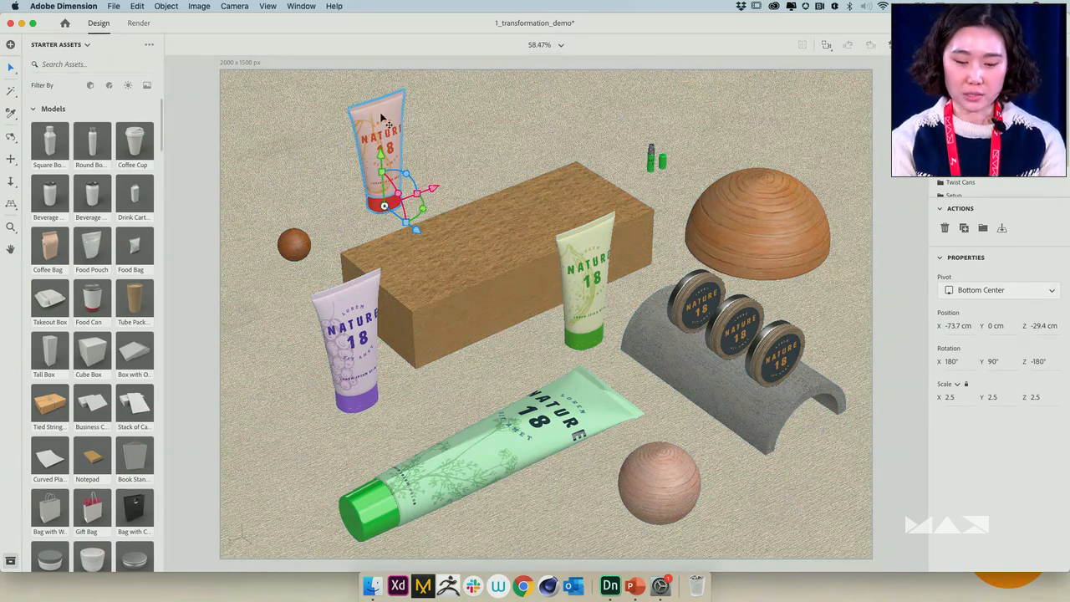
Step: Stand the red-capped tube aligned on the wooden block's top surface at about X -14.4 cm, Y 18 cm, Z -20.4 cm
click(452, 291)
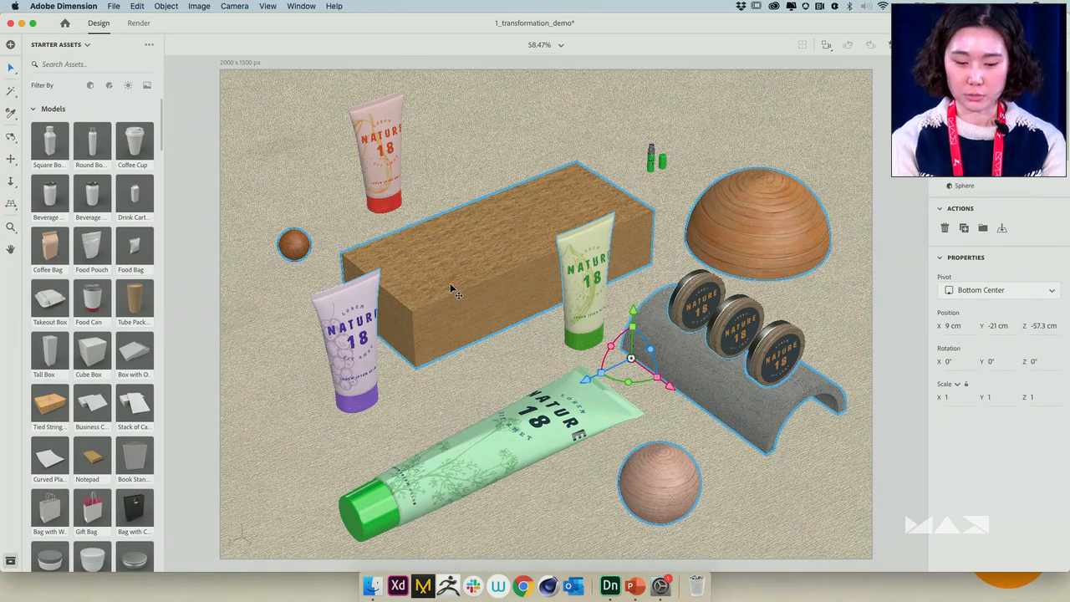
click(387, 196)
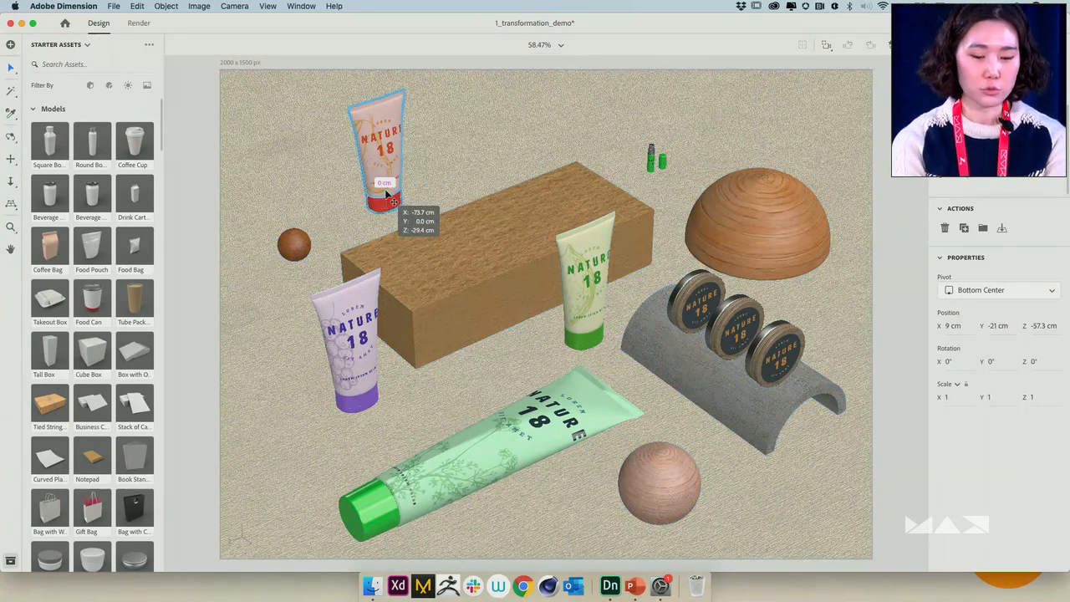
drag(411, 229, 442, 233)
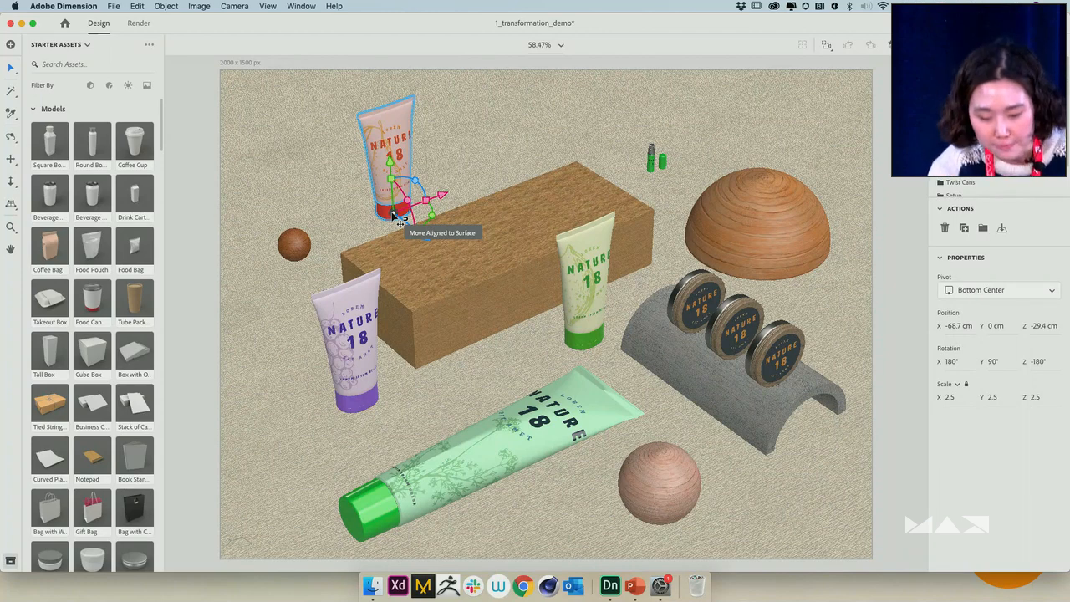
drag(400, 220, 477, 256)
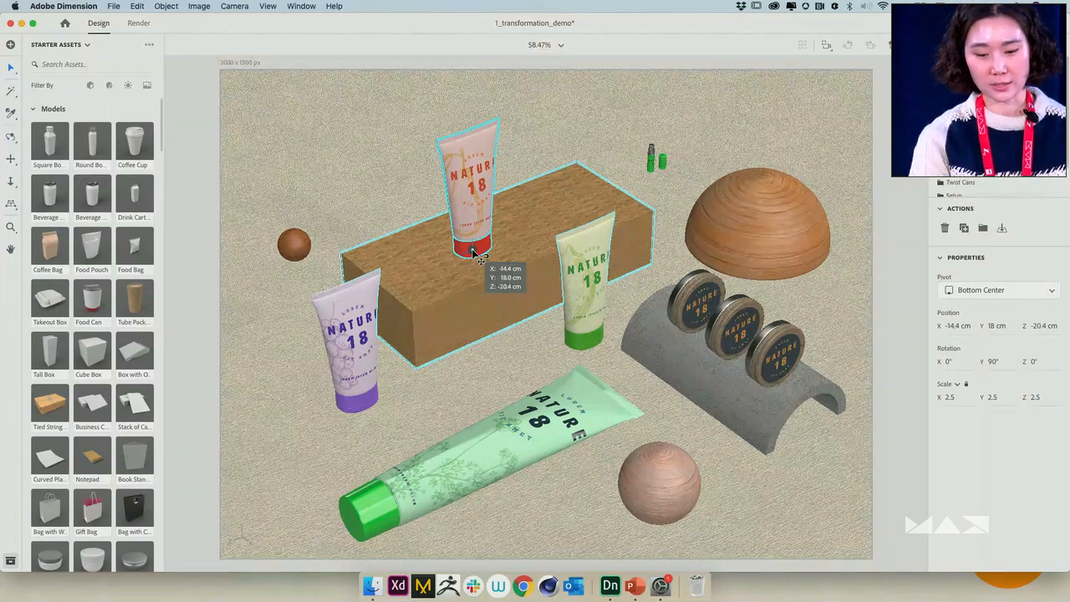
Step: Stand the purple-capped tube (about X -27 cm, Z -1 cm) and green-capped tube (about X -8 cm, Z -58 cm) on the wooden block
click(343, 378)
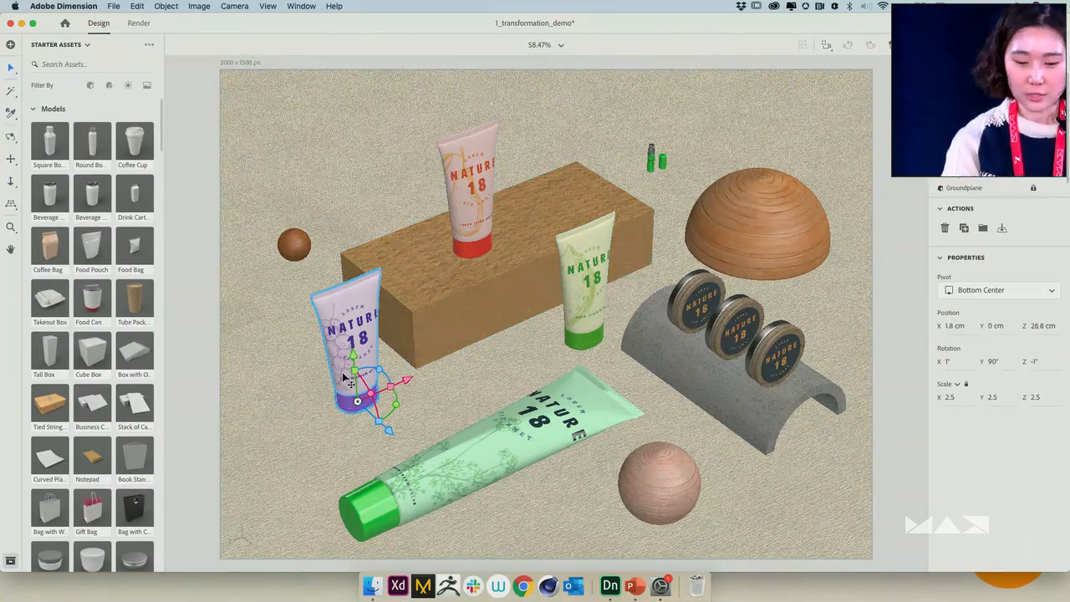
drag(359, 403, 418, 282)
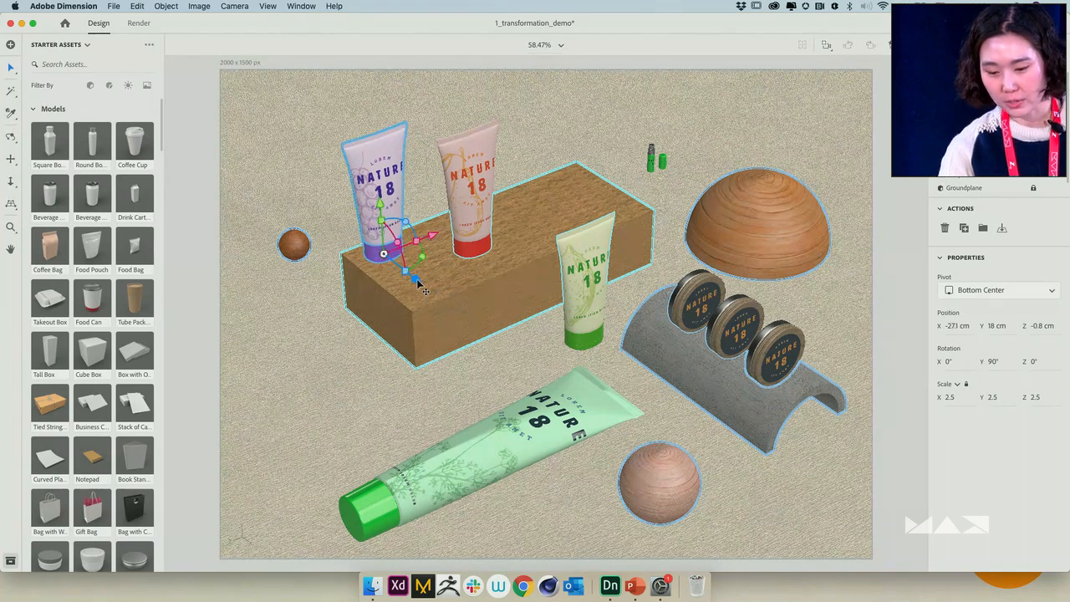
click(585, 316)
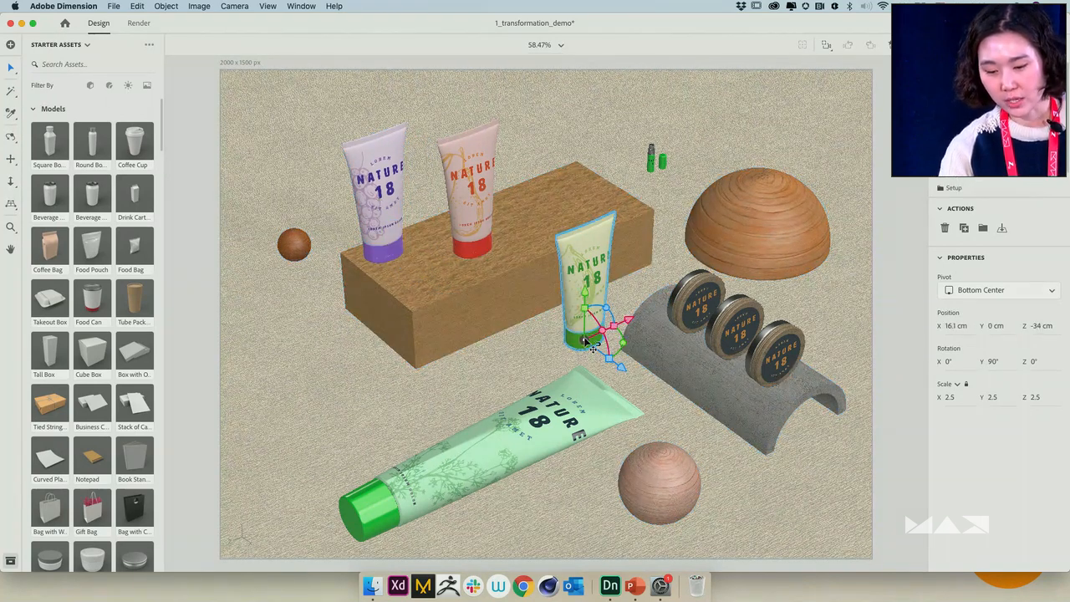
drag(591, 347, 602, 221)
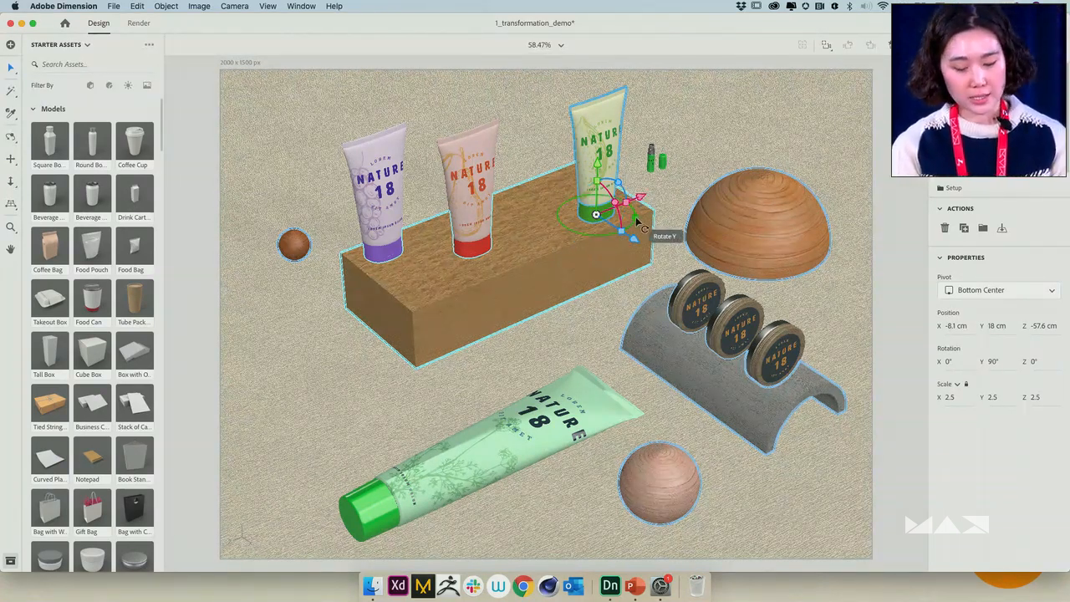
Step: Try rotating the green-capped tube on the wooden block, undo the rotations and deselect the tube
drag(635, 218, 601, 189)
key(super+z)
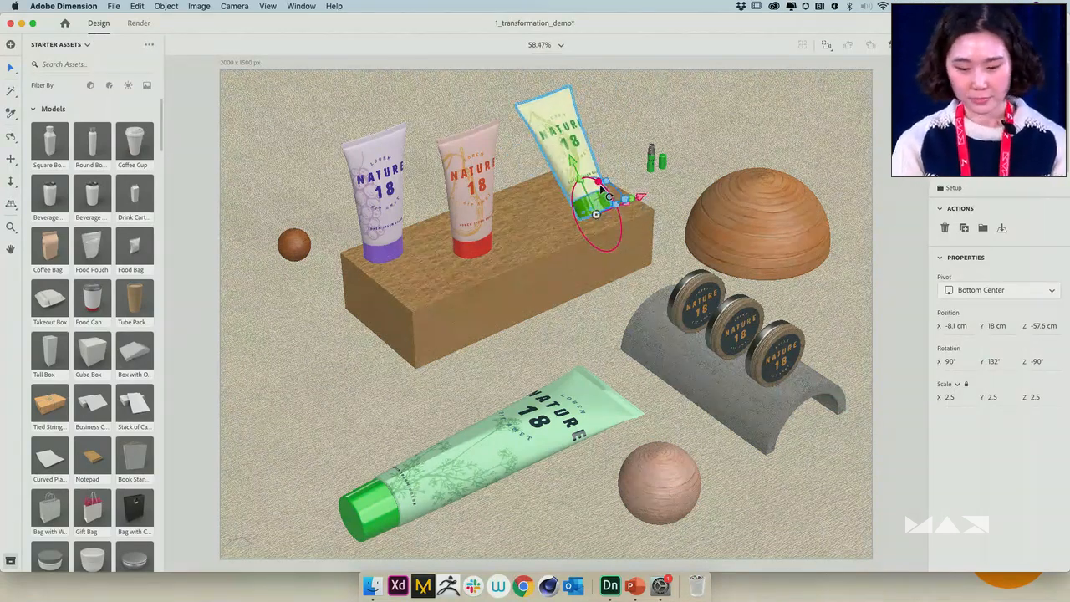
key(super+z)
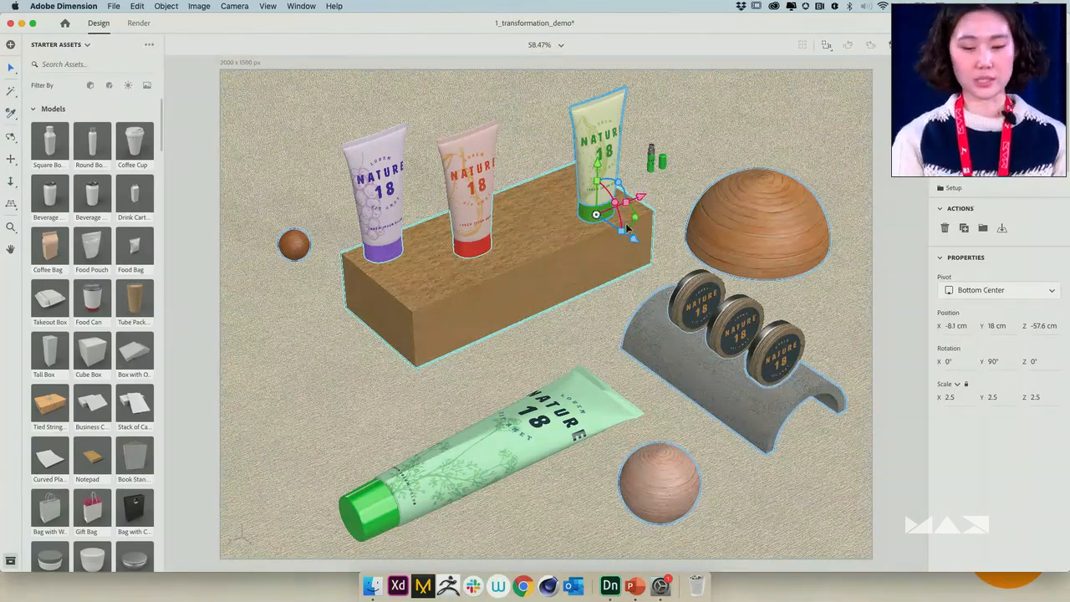
click(586, 351)
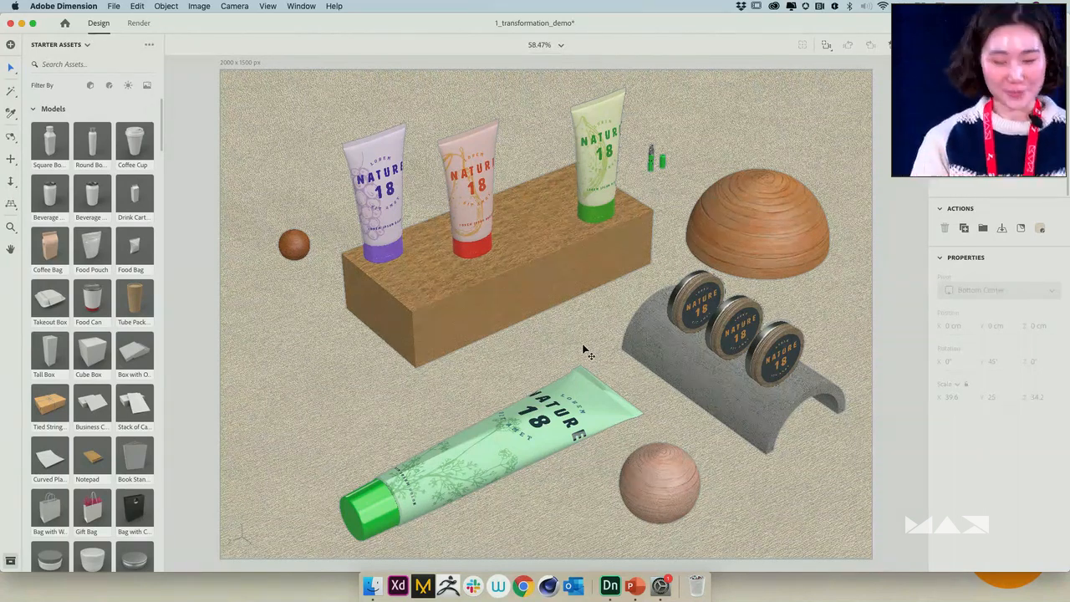
Step: Place the portable perfume spray on top of the wooden dome at about X 6.5 cm, Y 20.8 cm, Z -105.8 cm
click(656, 168)
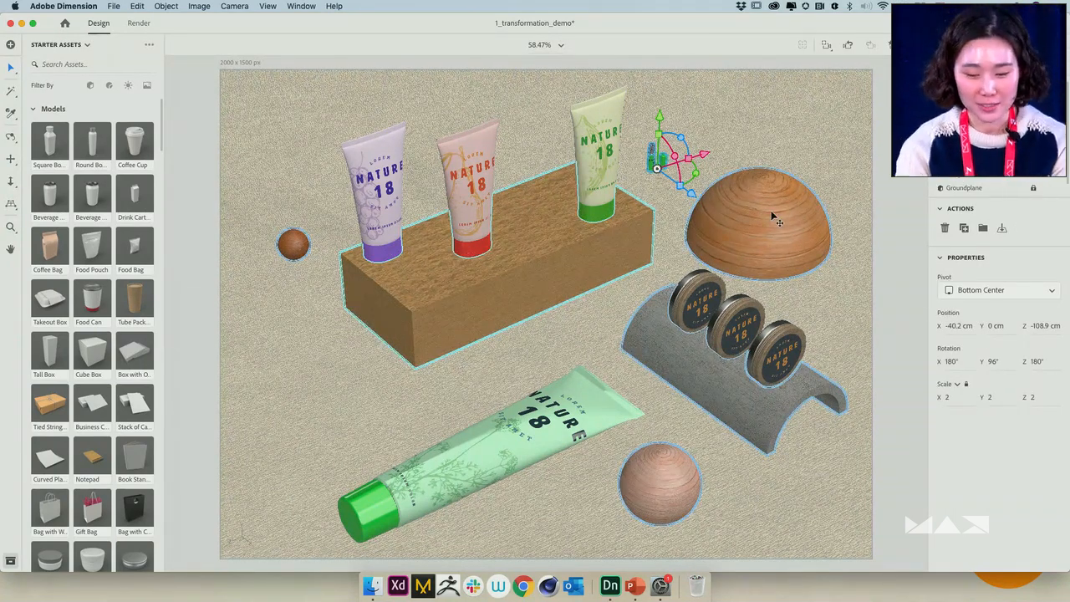
drag(657, 169, 761, 173)
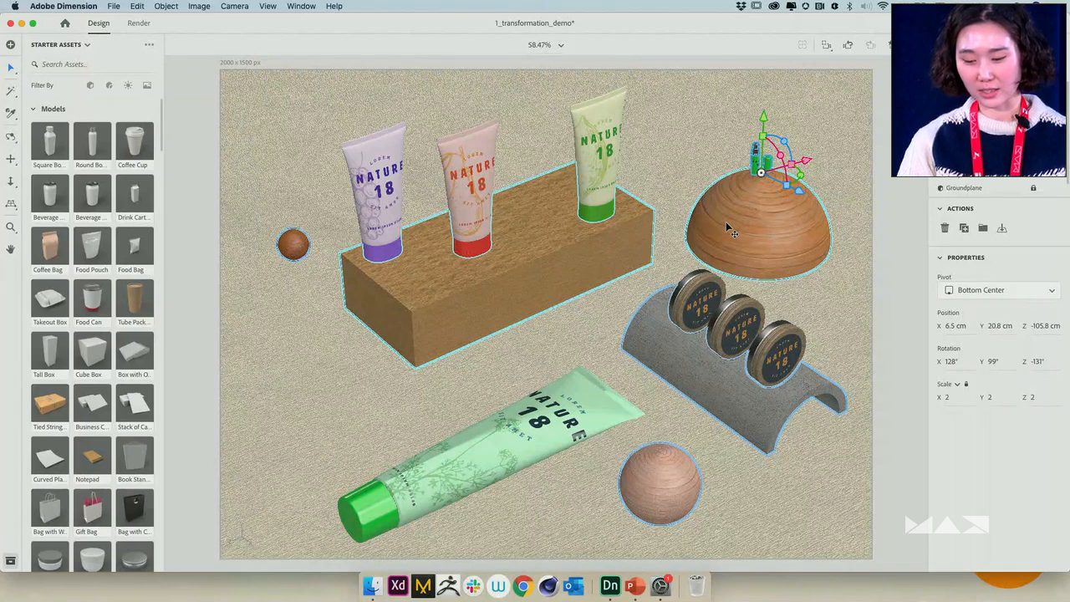
Step: Show the perfume spray's dimensions as Size instead of Scale and look at the available dimension options
click(957, 385)
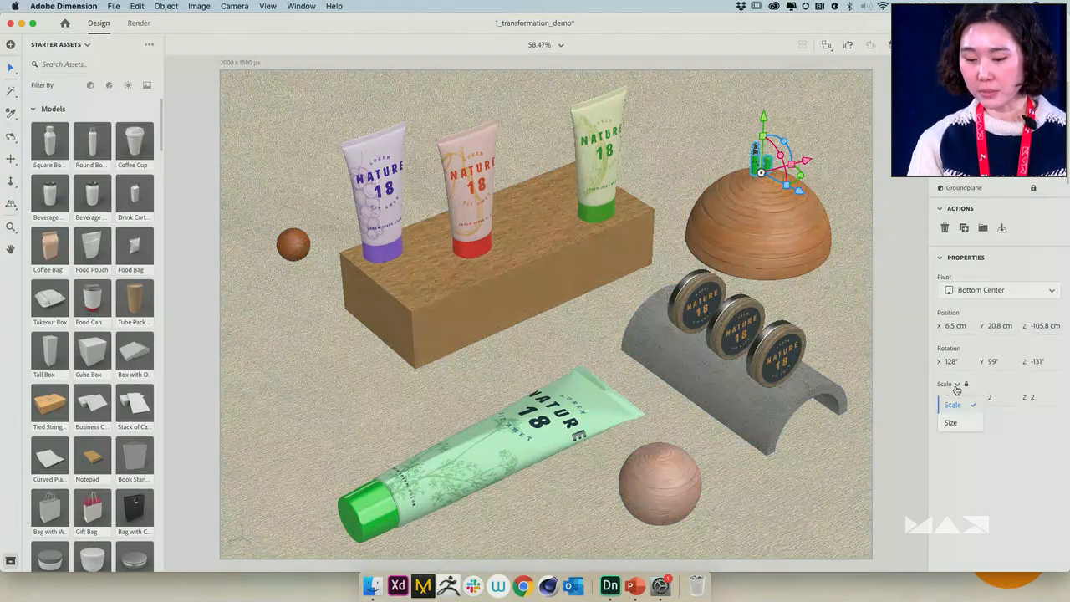
click(953, 424)
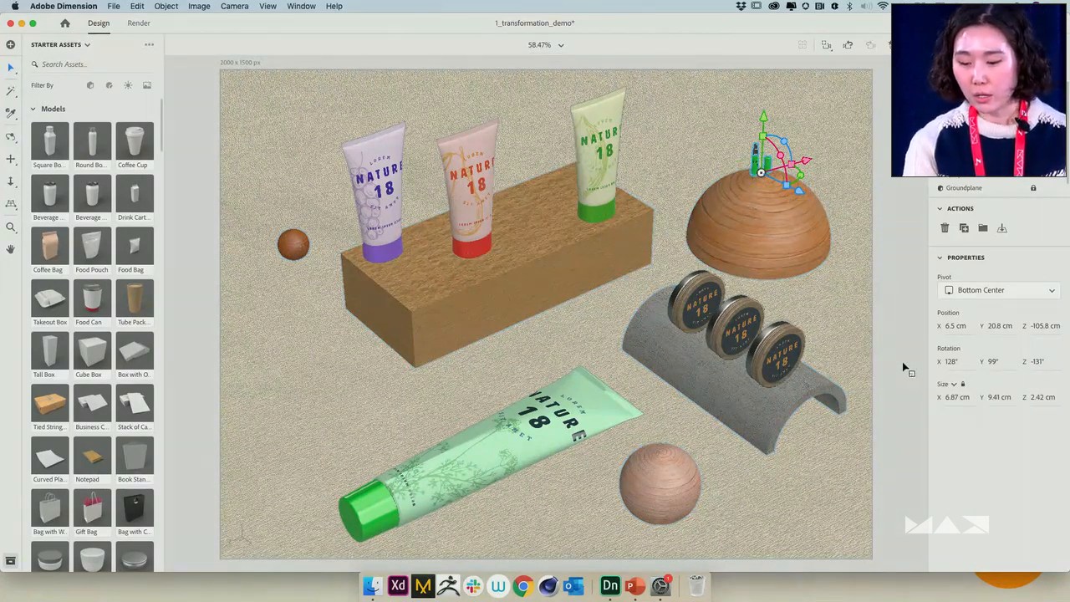
click(954, 385)
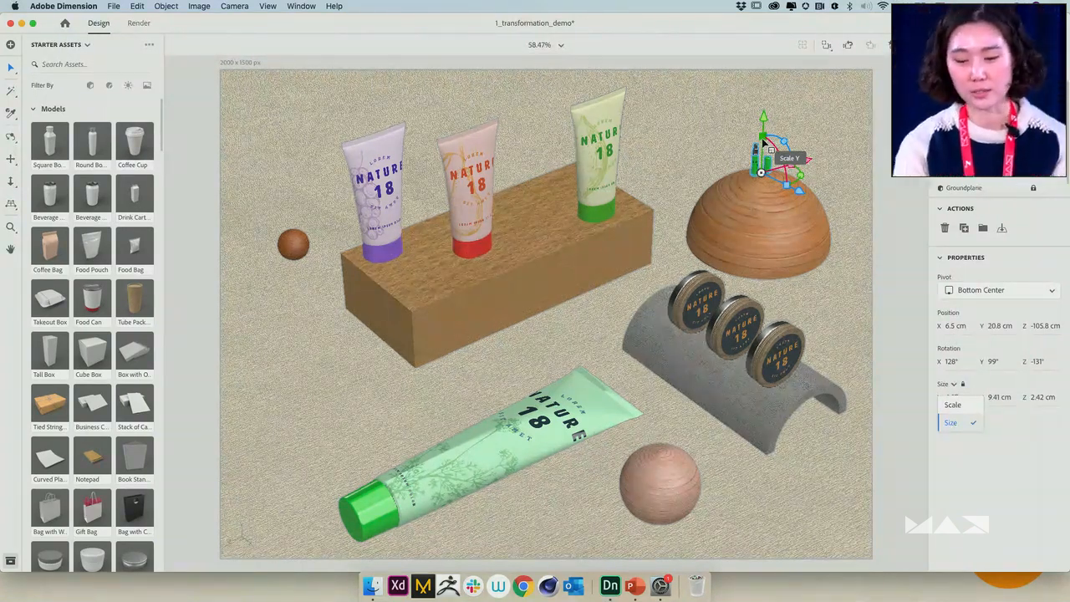
Step: Enlarge the perfume spray proportionally to about 12.84 x 17.59 x 4.53 cm, reposition it on the wooden dome and deselect
drag(763, 143, 791, 112)
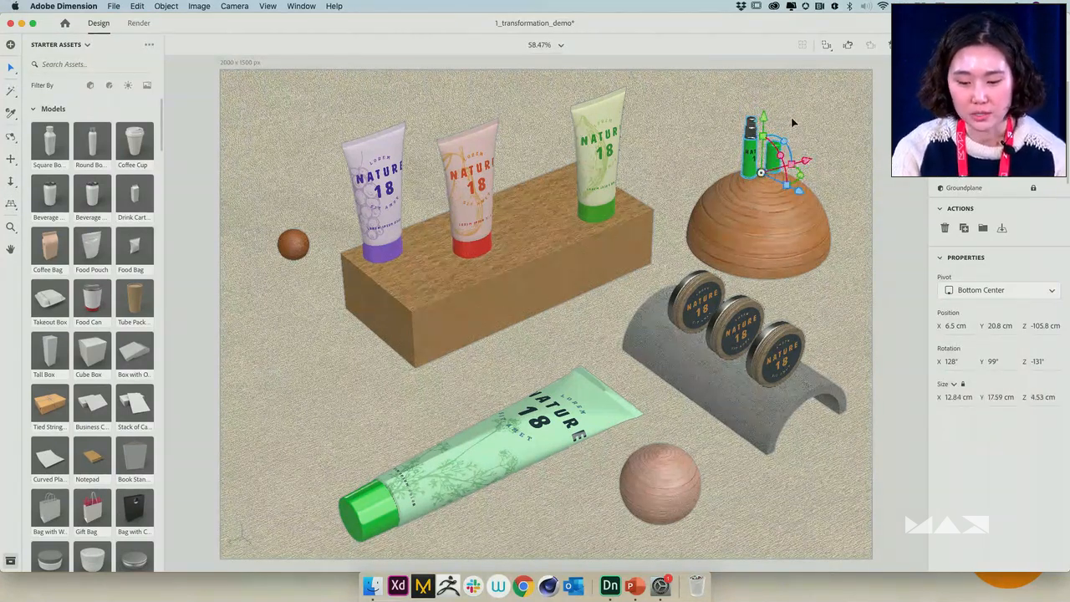
drag(761, 173, 765, 183)
click(539, 234)
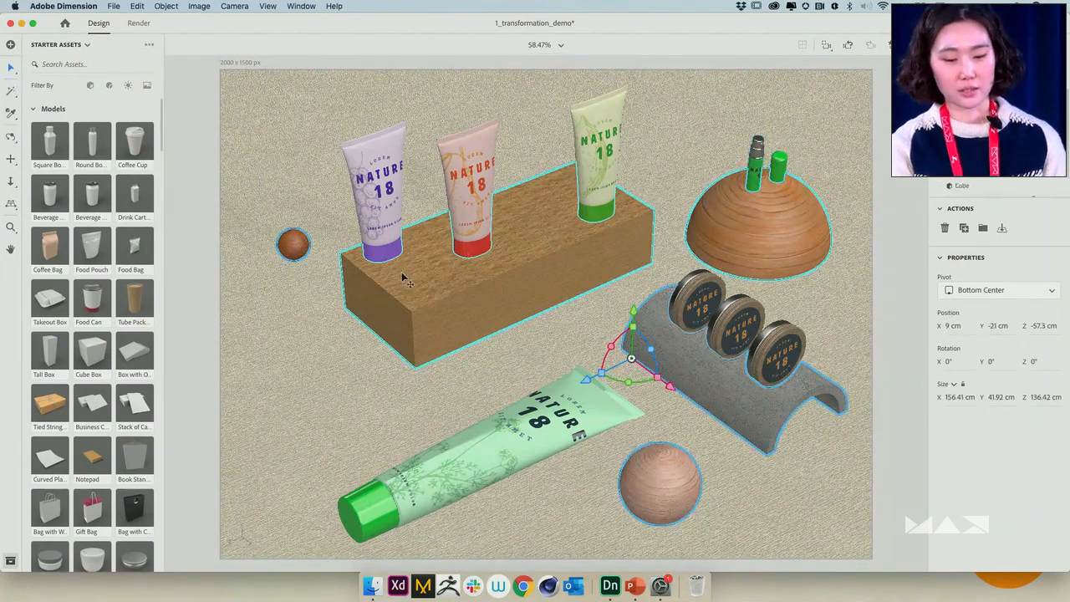
click(176, 335)
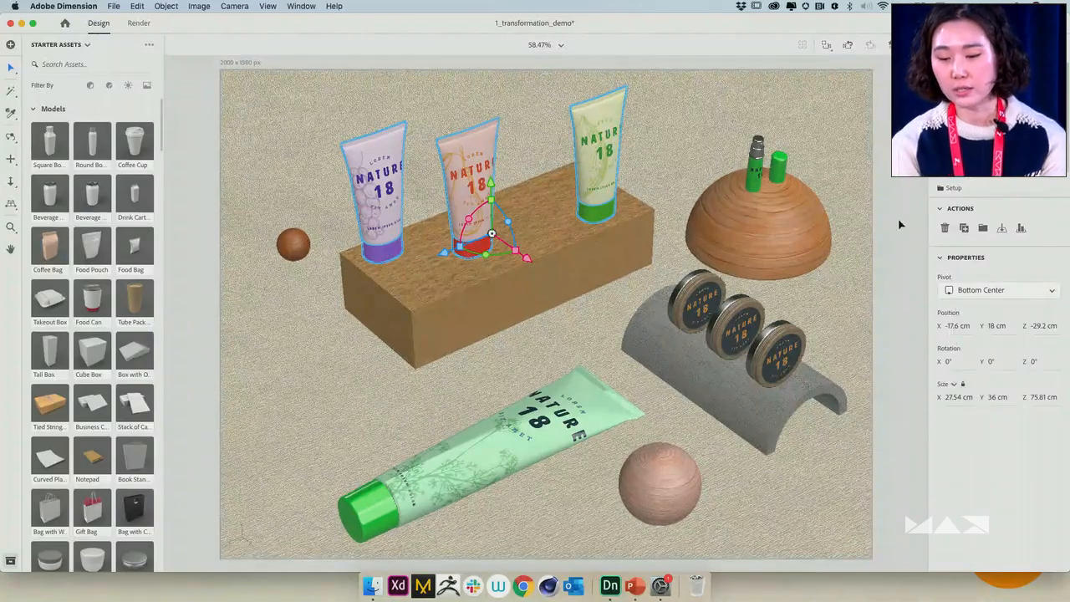
Step: Align the three squeeze tubes on the wooden block by their X centers and distribute them evenly along Z
click(1024, 231)
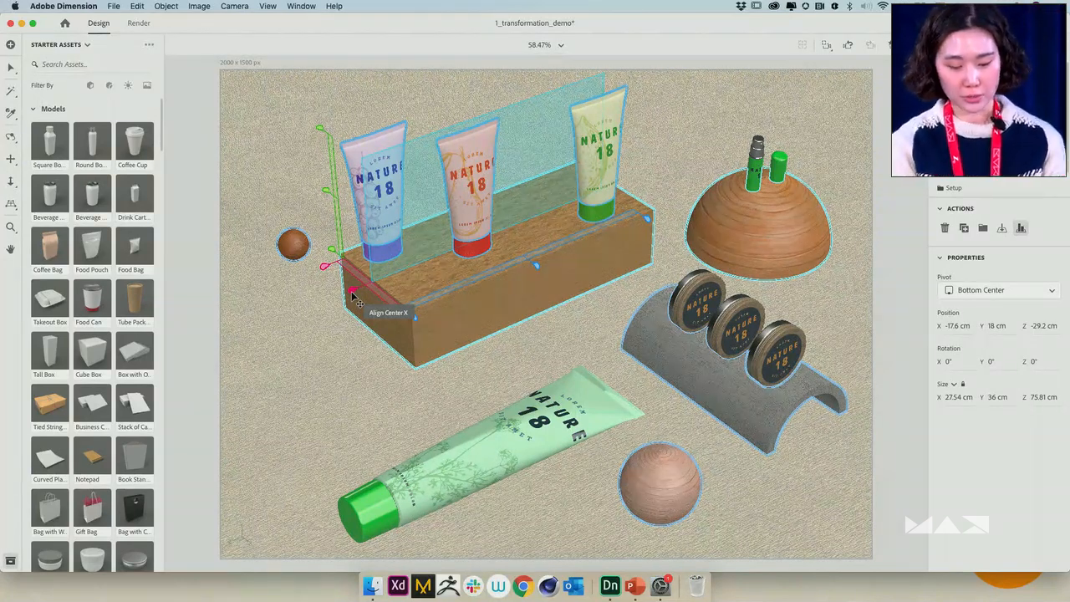
click(354, 297)
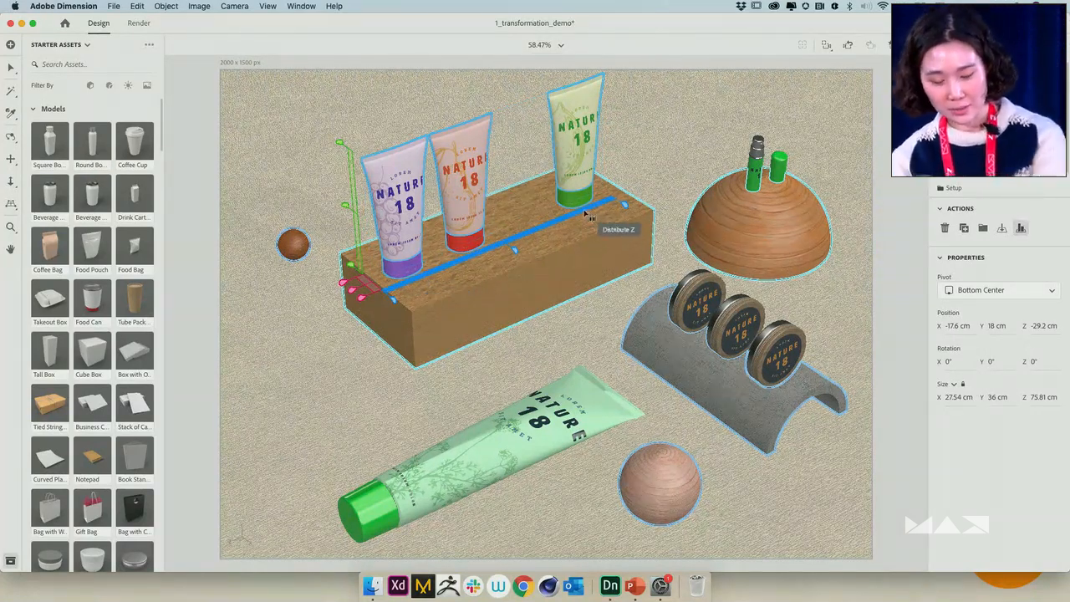
click(447, 271)
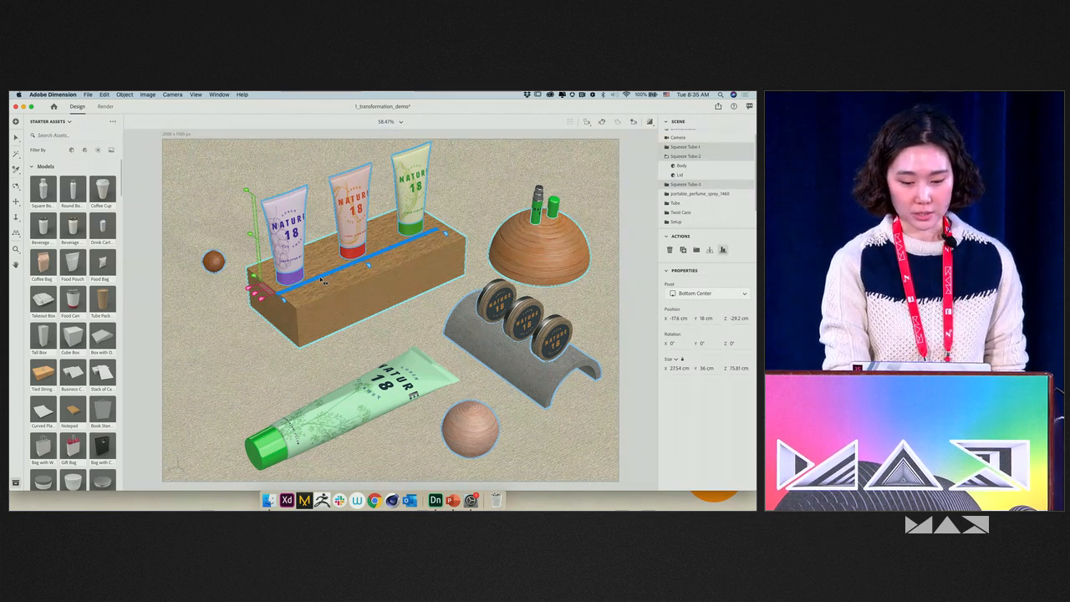
Step: Adjust the spacing of the distributed tubes along Z so they spread over the wooden block's length, and deselect them
click(321, 280)
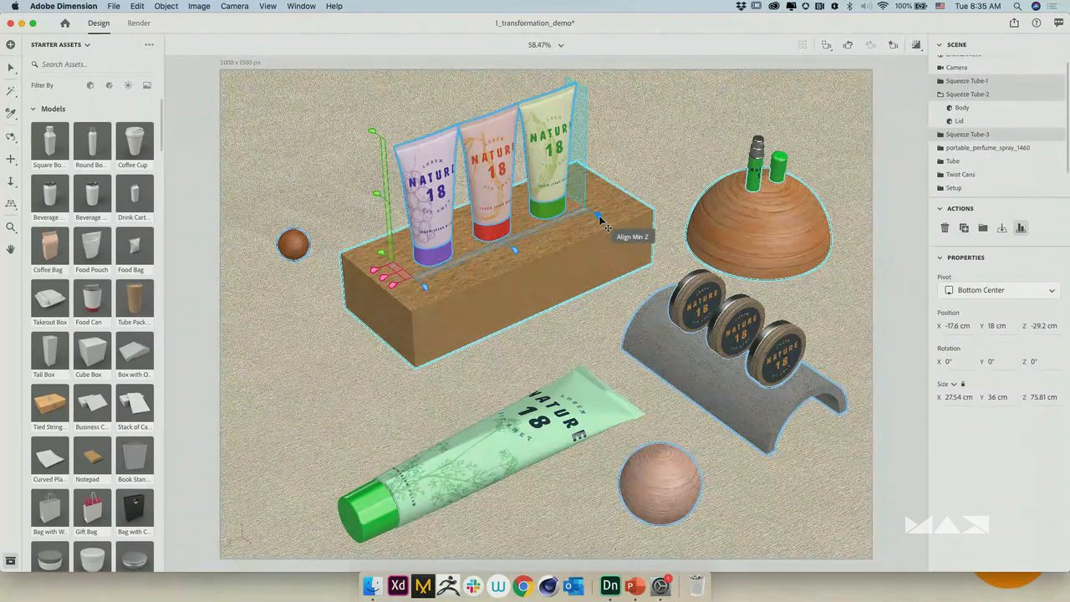
drag(600, 221, 624, 208)
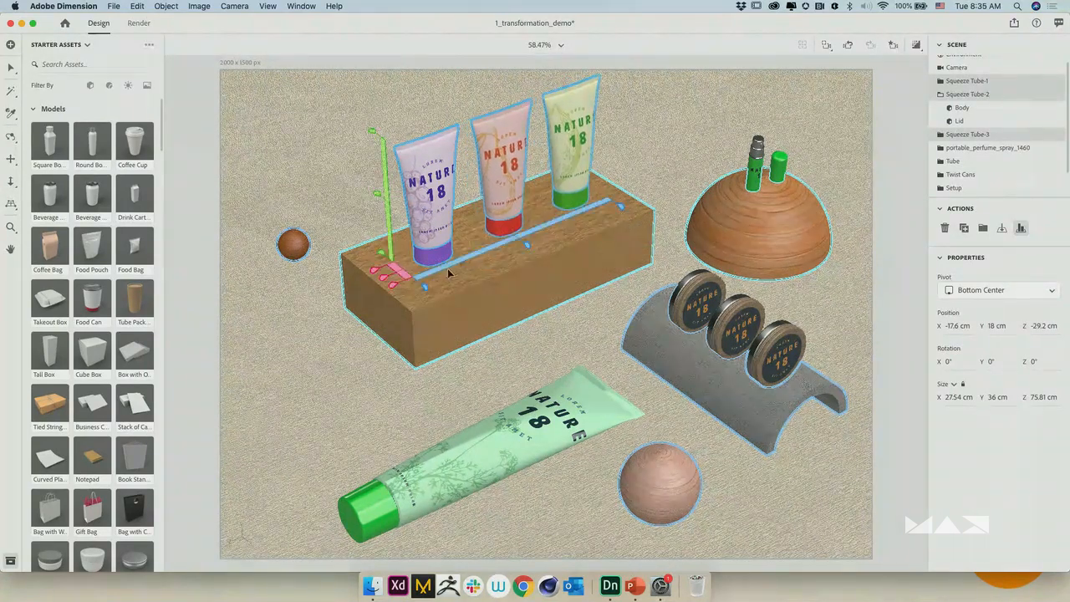
drag(425, 288, 408, 297)
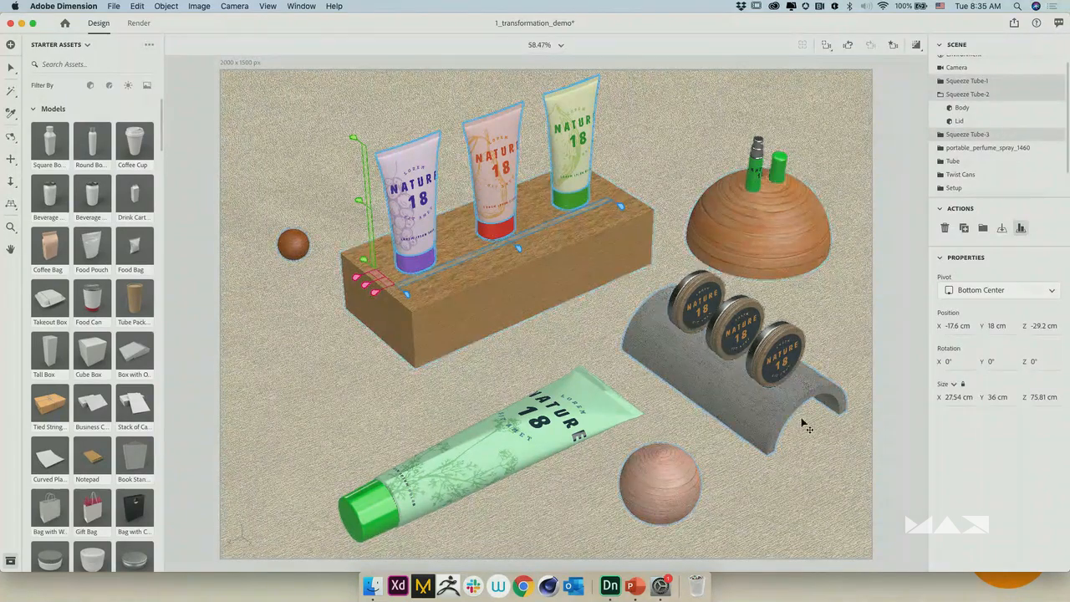
click(889, 376)
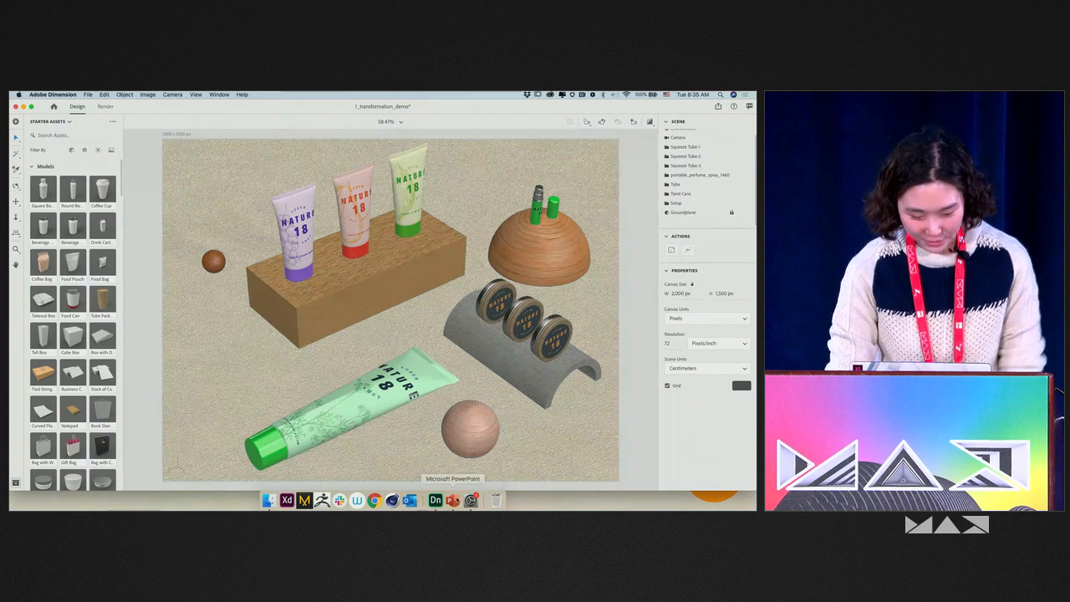
Step: Turn off Mirror Displays in the system's display arrangement settings and quit System Preferences
click(16, 94)
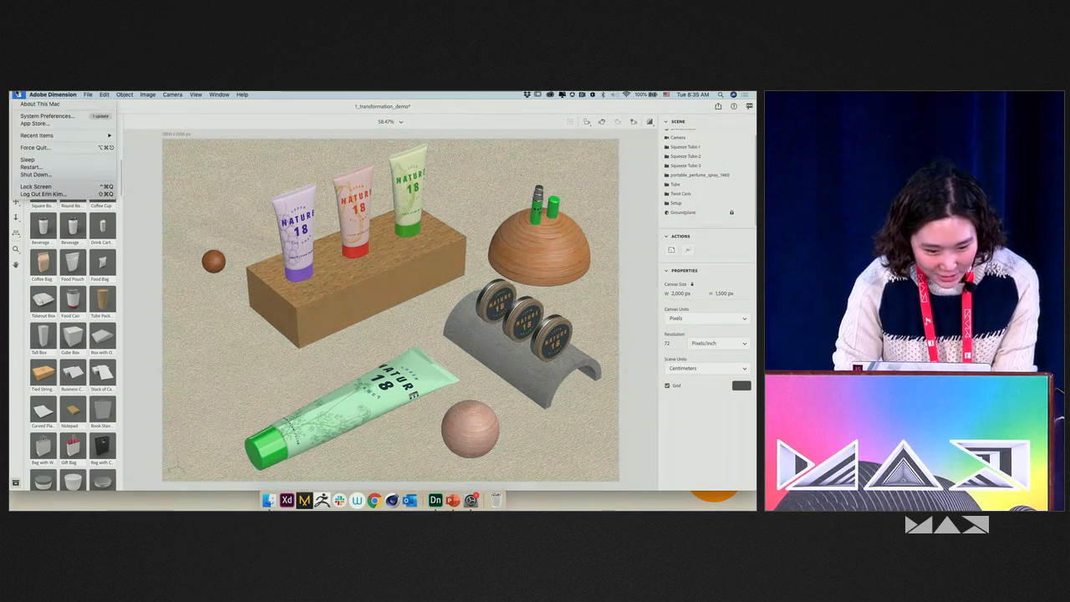
click(25, 115)
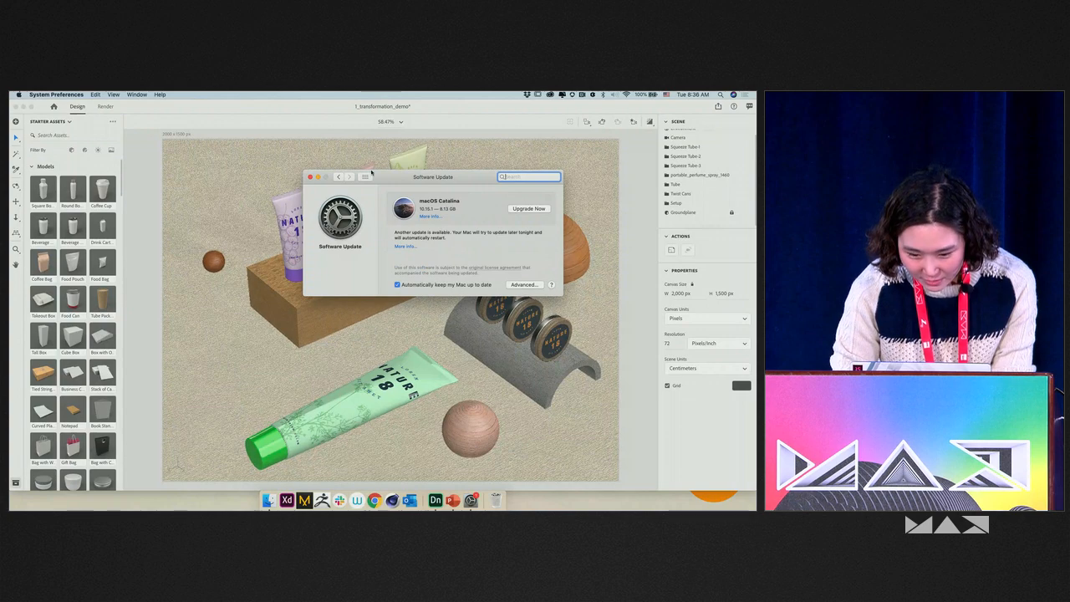
click(364, 178)
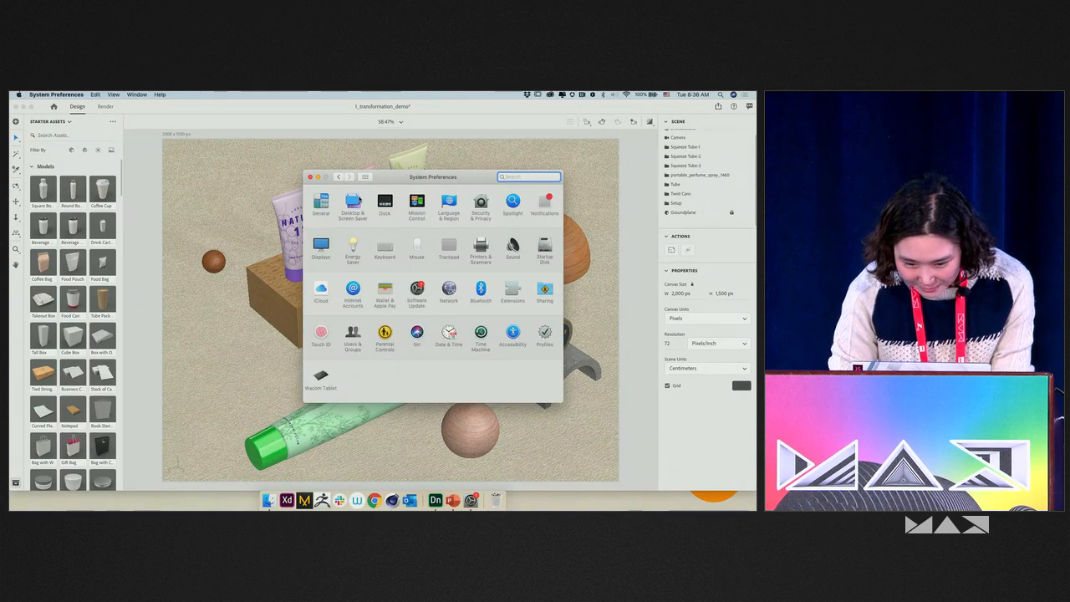
click(320, 246)
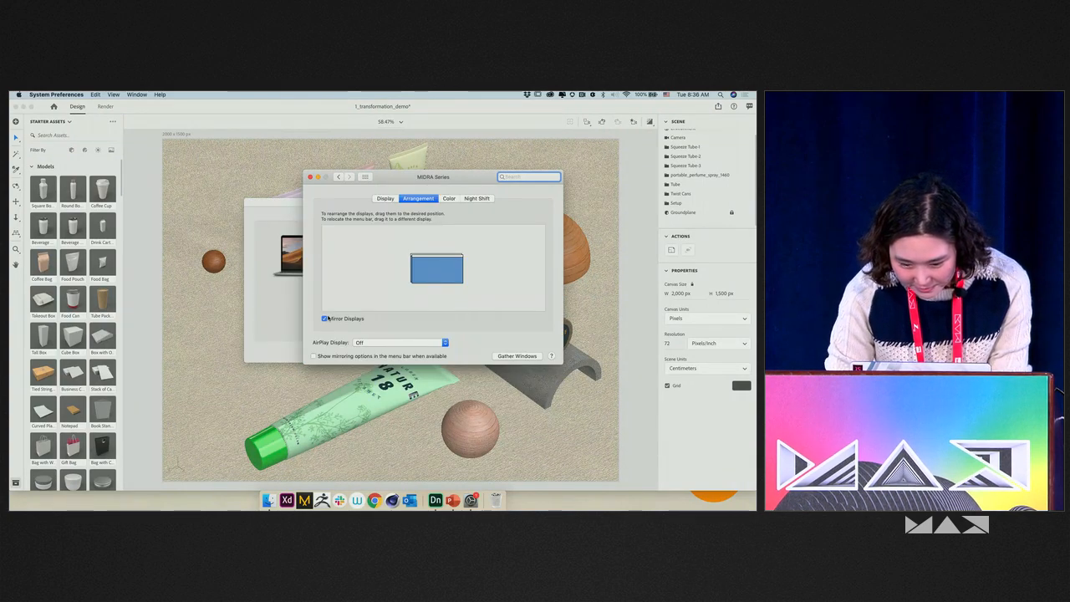
click(324, 319)
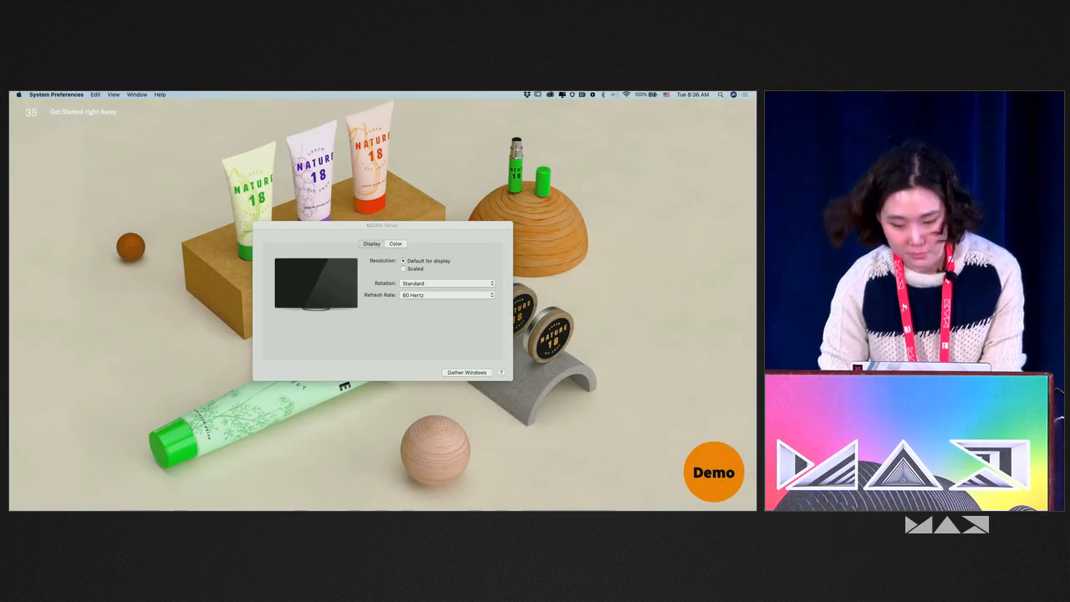
key(super+q)
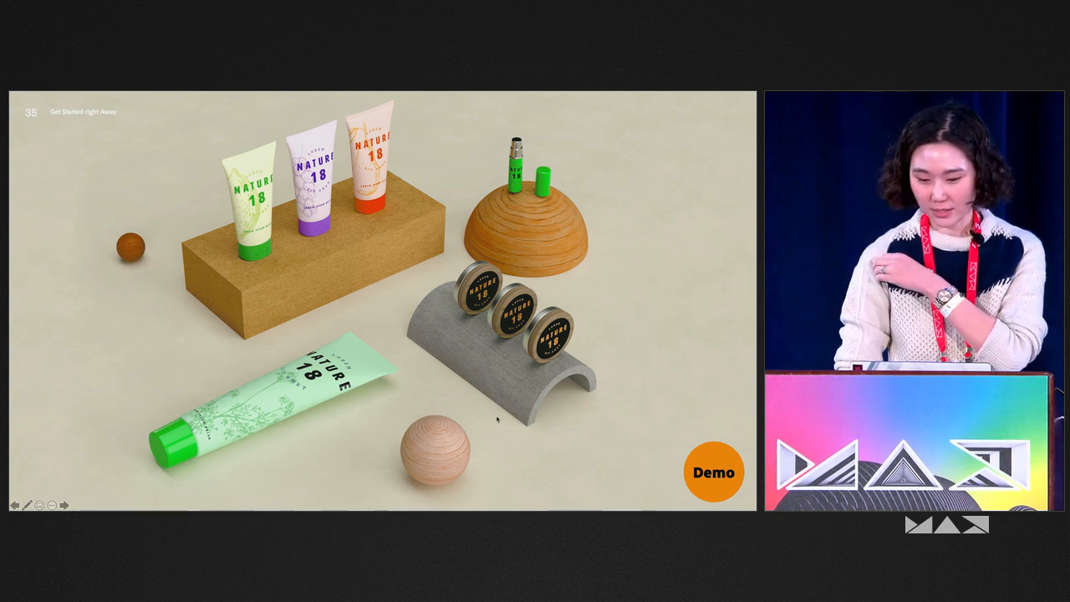
Step: Advance the PowerPoint slideshow to the next slide and play its embedded paper bag video
key(Right)
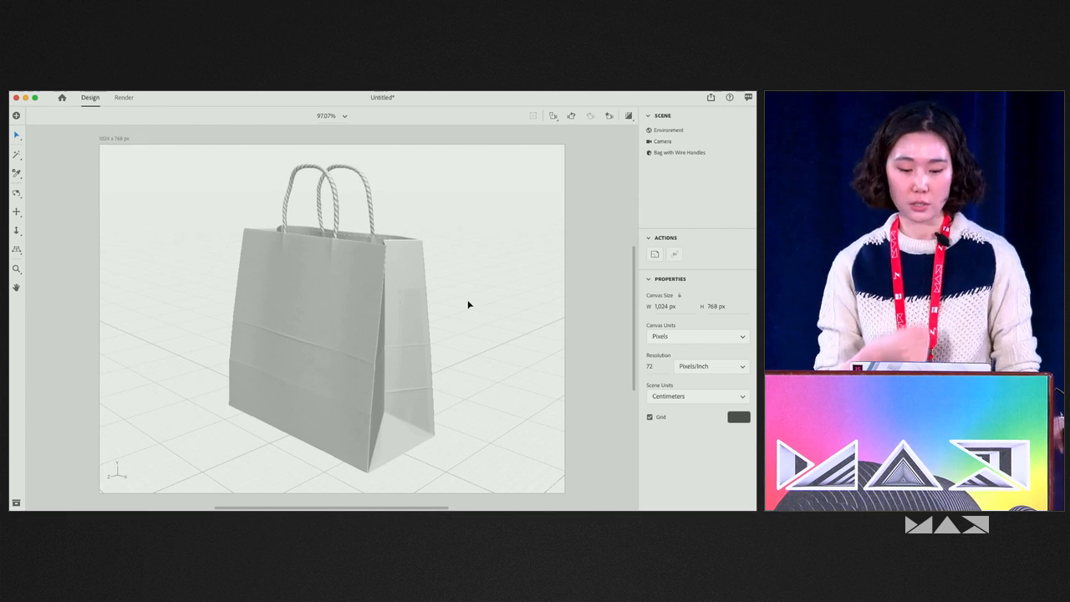
mouse_move(65, 339)
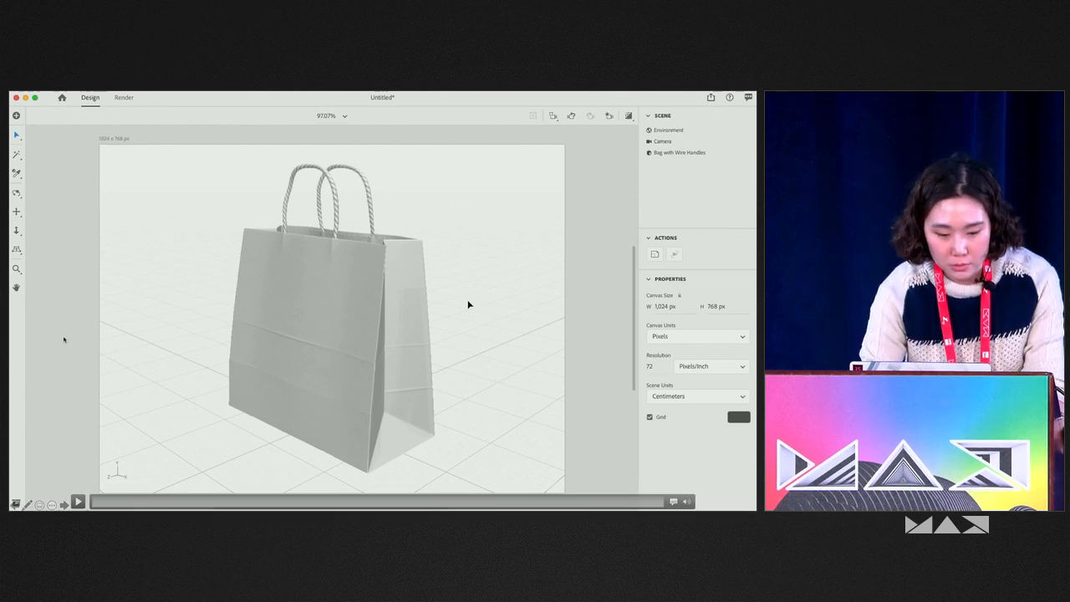
click(79, 503)
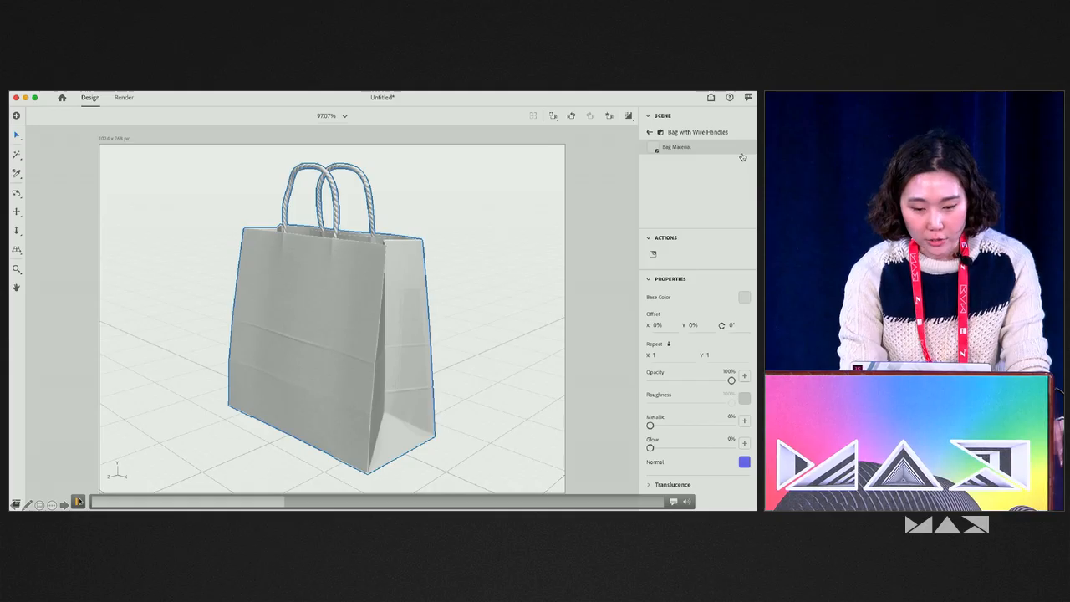
Step: Compare the Bag with Wire Handles' object properties with its Bag Material properties and return to the object level
click(649, 133)
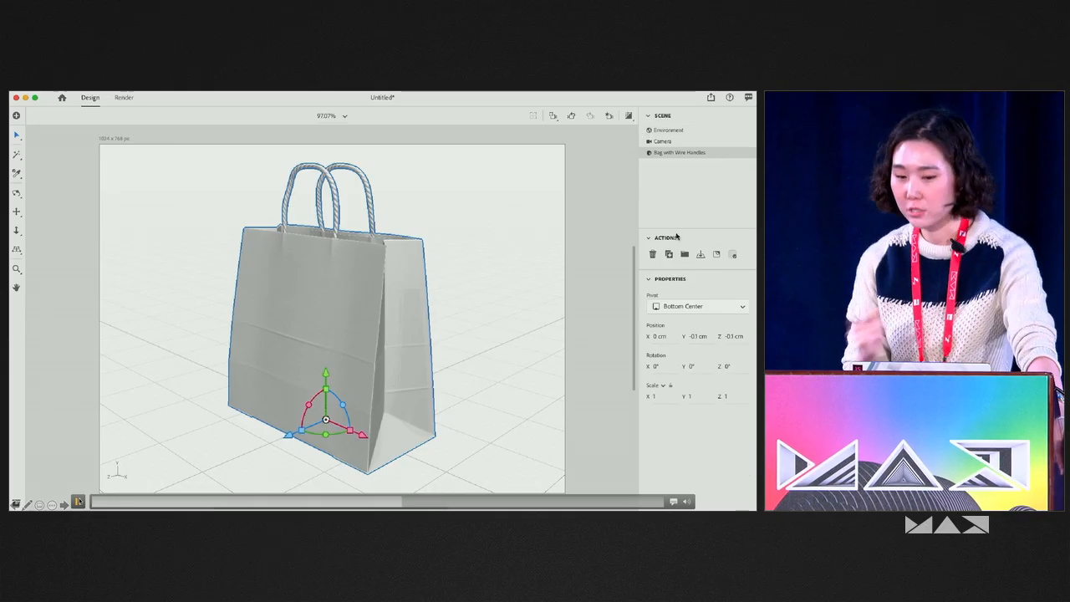
click(734, 255)
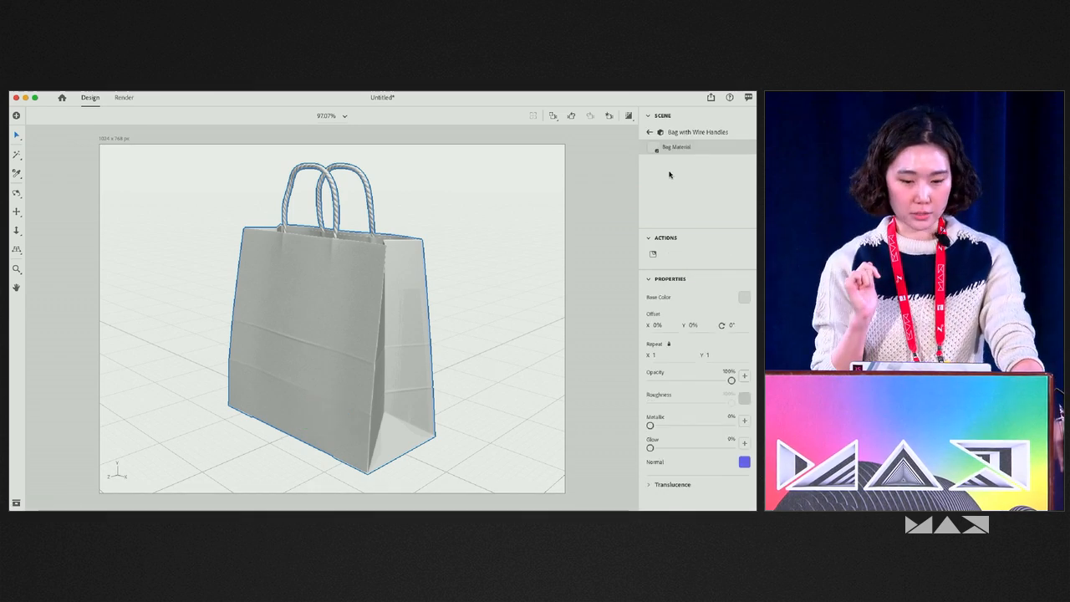
click(650, 134)
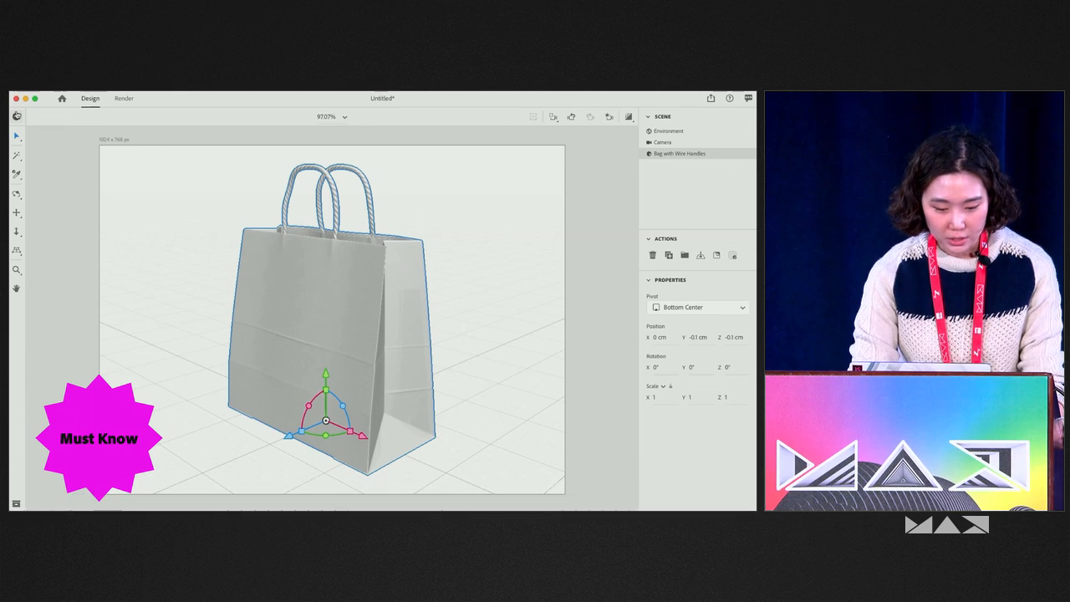
Step: Look at the content import options and show the Company Swag Branding library's graphics beside the canvas
click(17, 117)
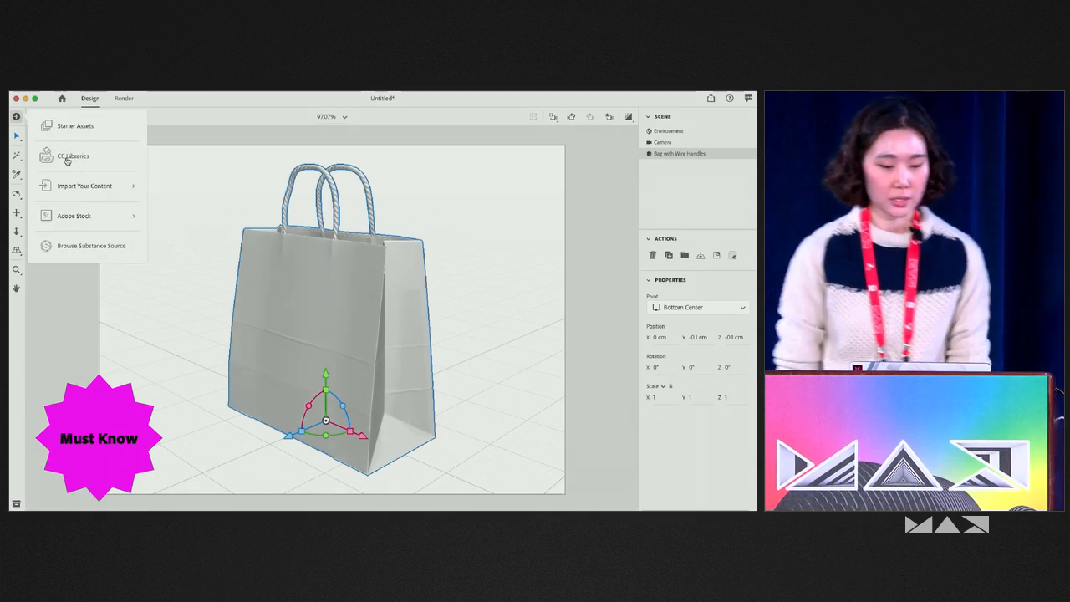
click(26, 467)
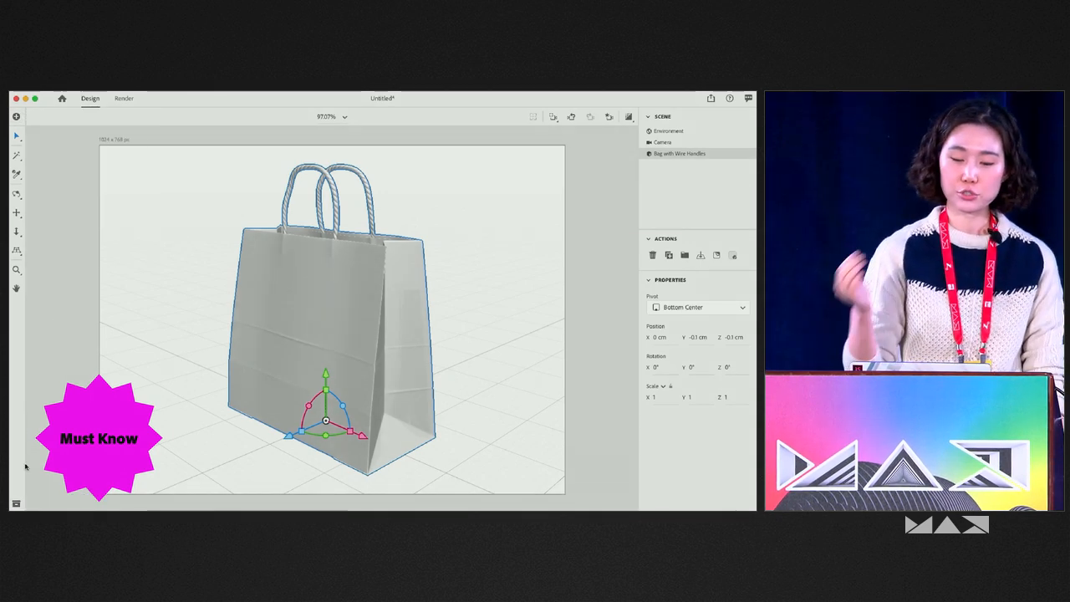
click(16, 505)
click(52, 116)
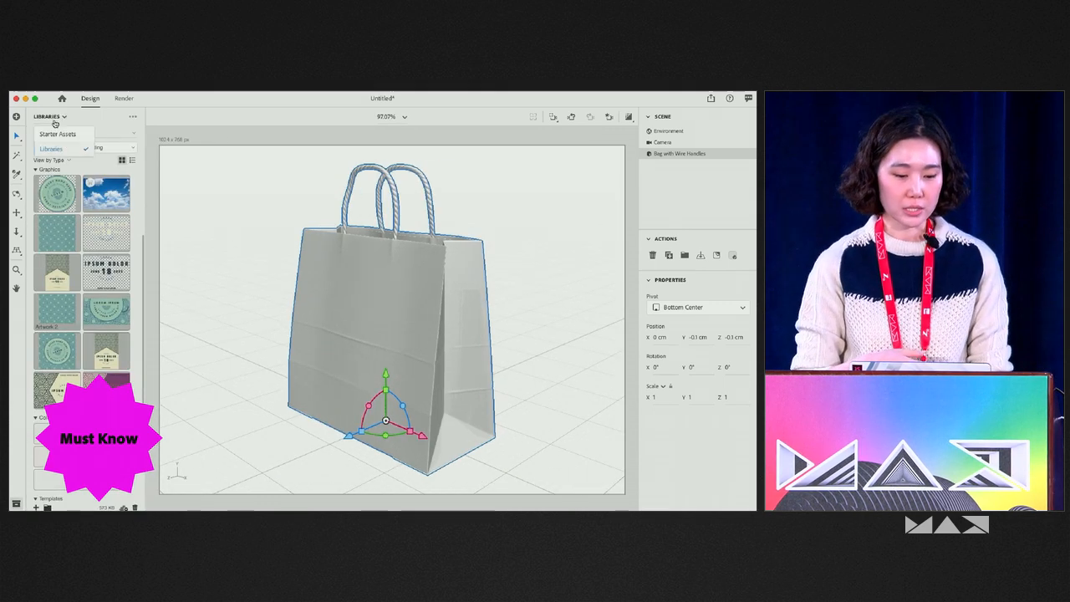
click(84, 118)
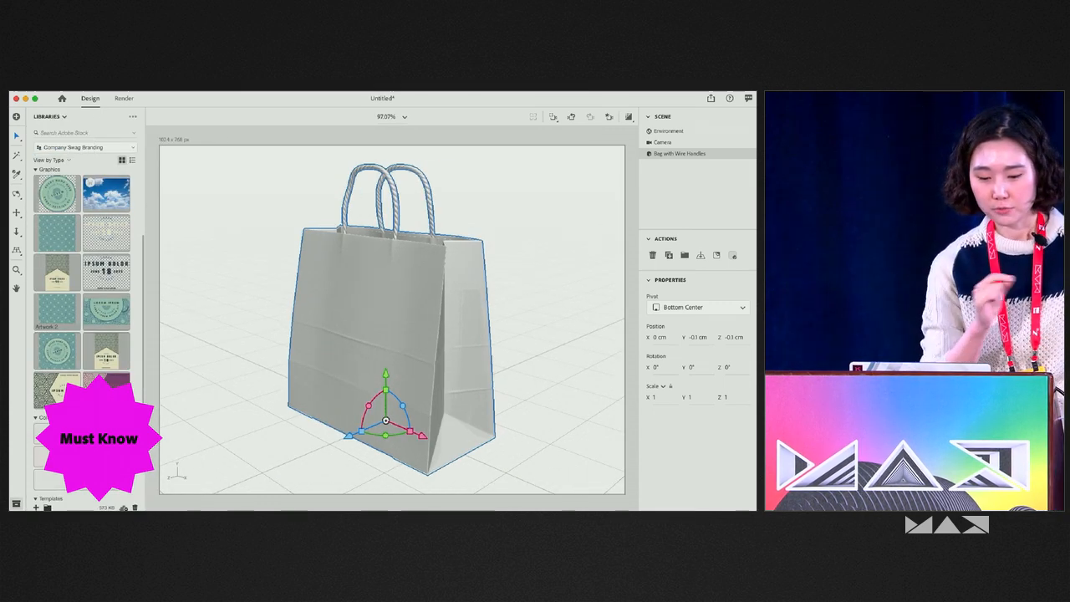
Step: Place the round event badge and the teal pattern graphic on the bag's front, with the badge layered above the pattern
drag(56, 203, 370, 344)
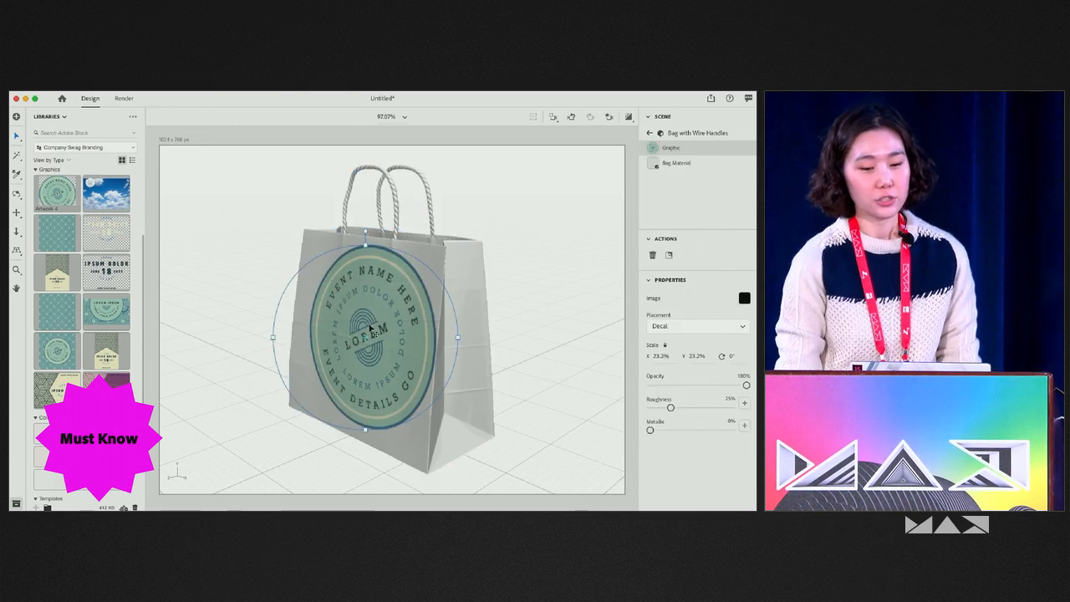
drag(50, 237, 313, 343)
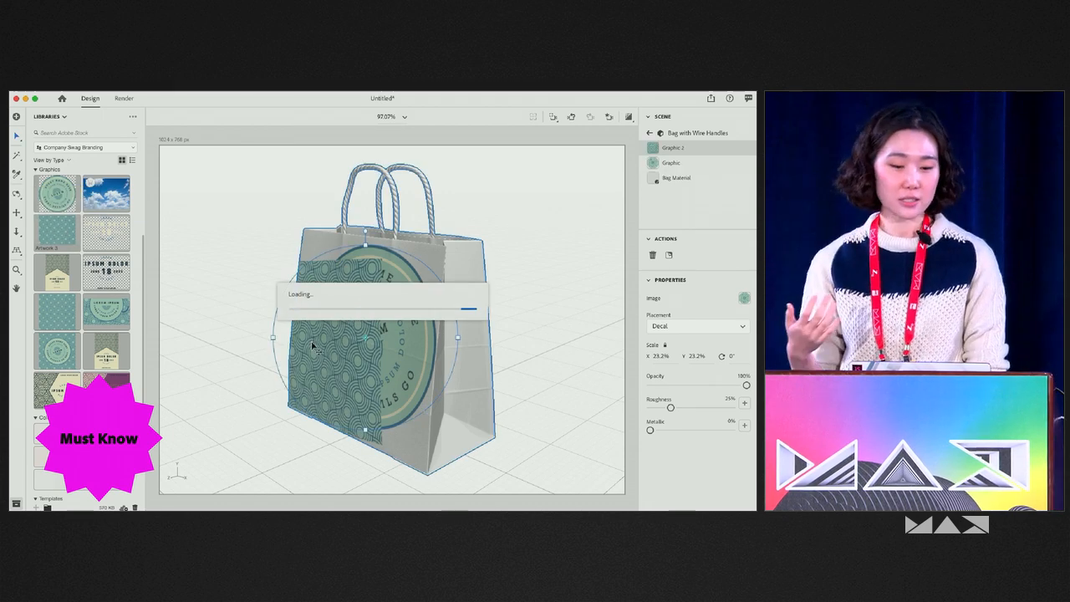
click(690, 168)
drag(700, 163, 694, 146)
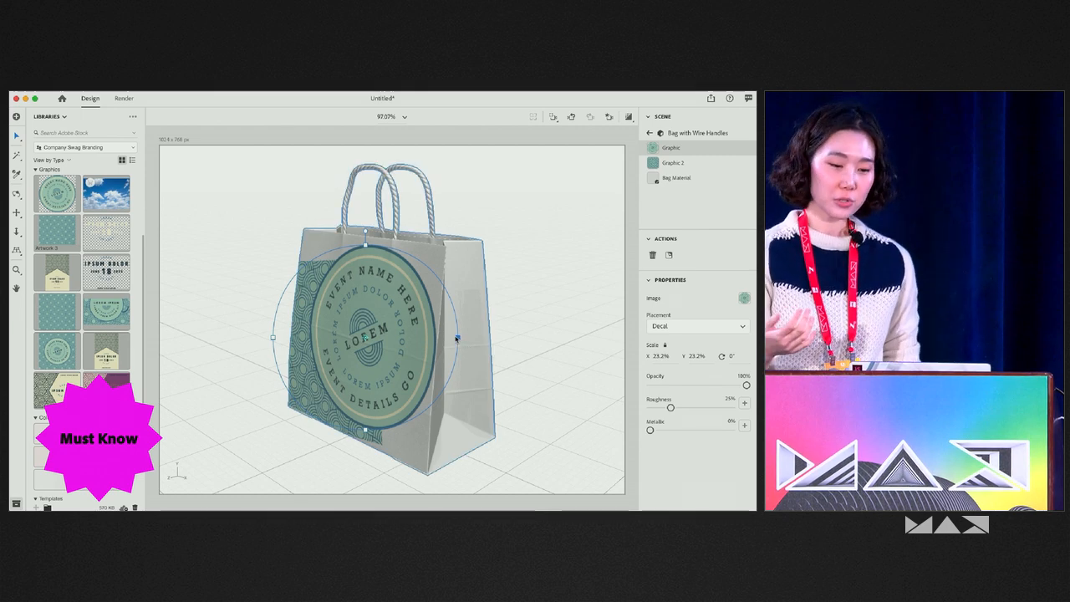
Step: Scale the round badge graphic down to 17% and shift it onto the pattern on the bag's front
drag(458, 338, 431, 339)
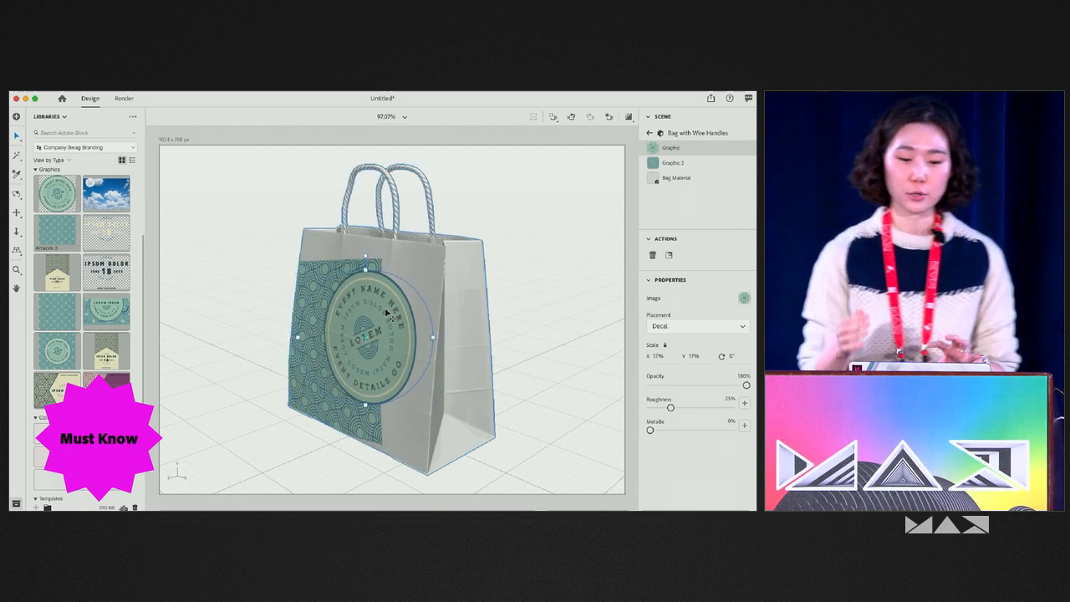
drag(377, 318, 363, 315)
Step: Switch the teal pattern graphic's placement to Fill with Repeat and shrink the pattern to a repeat of about 1.9 in X and Y
click(674, 163)
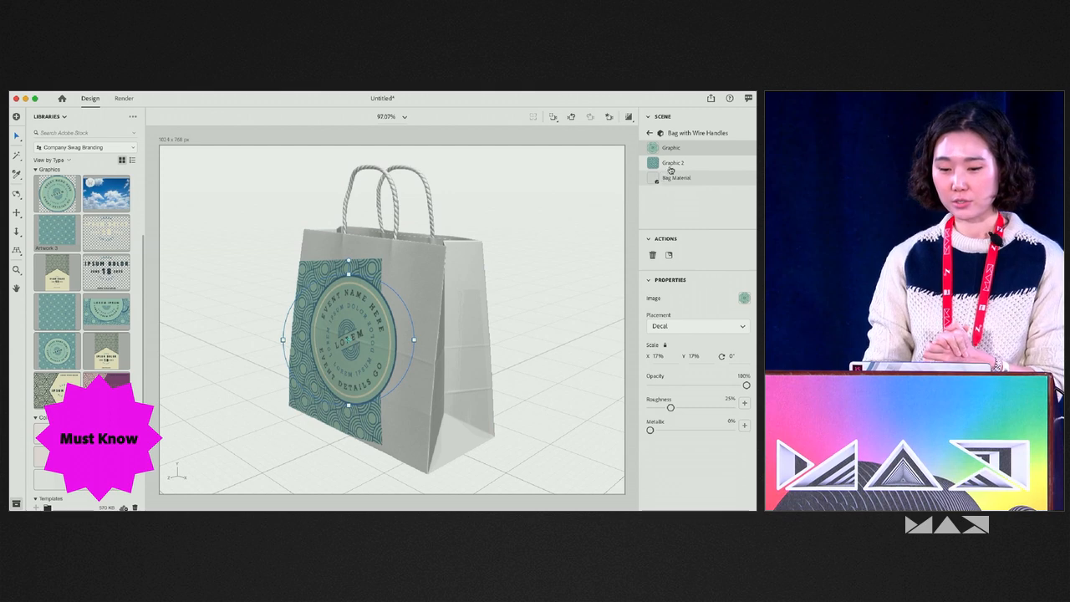
click(692, 327)
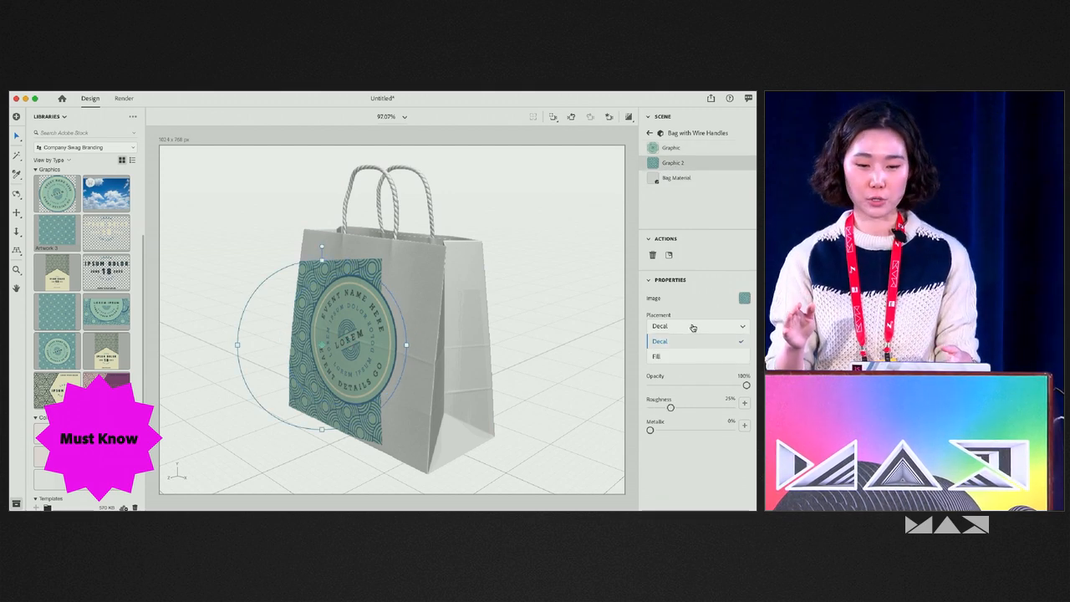
click(659, 357)
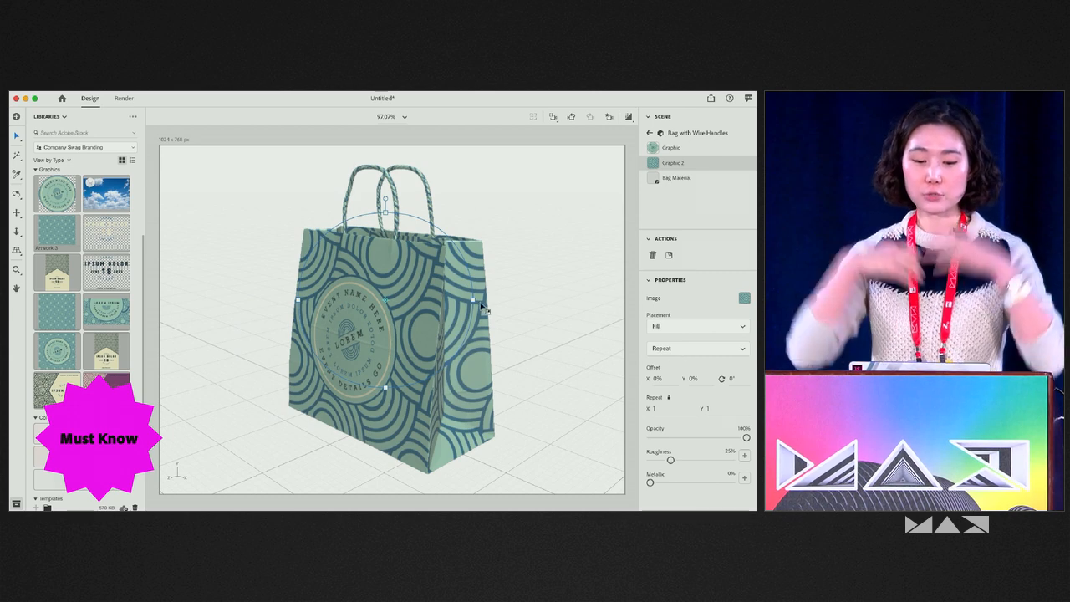
drag(481, 306, 430, 313)
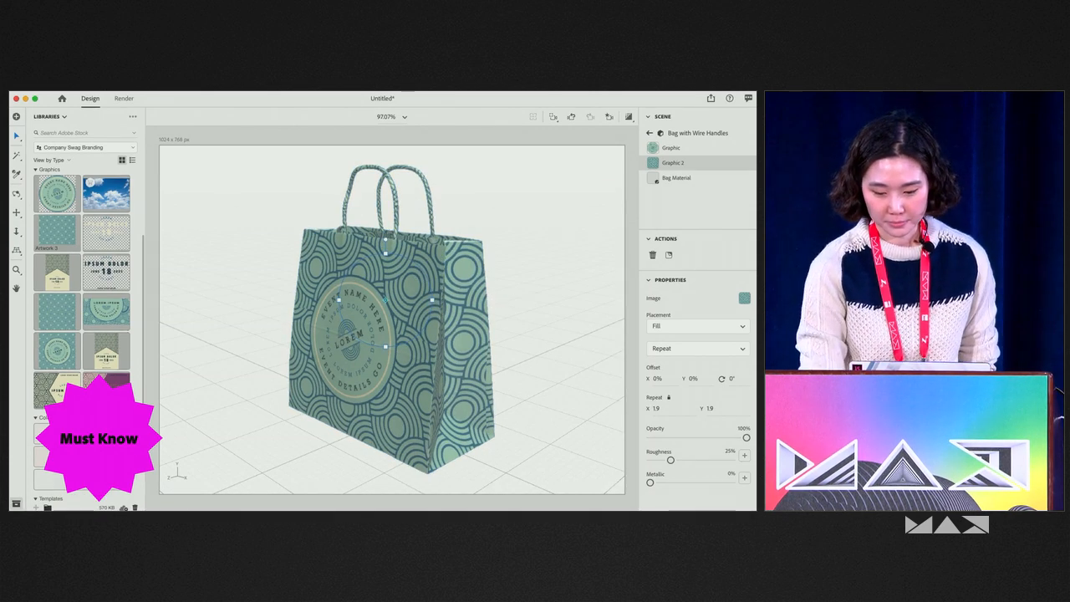
key(Right)
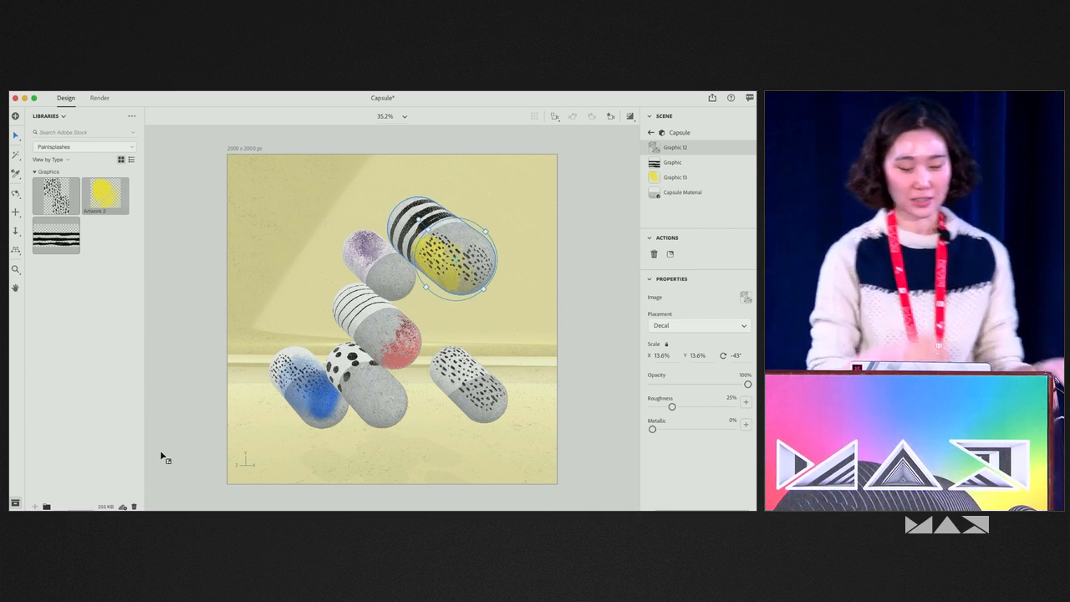
mouse_move(289, 223)
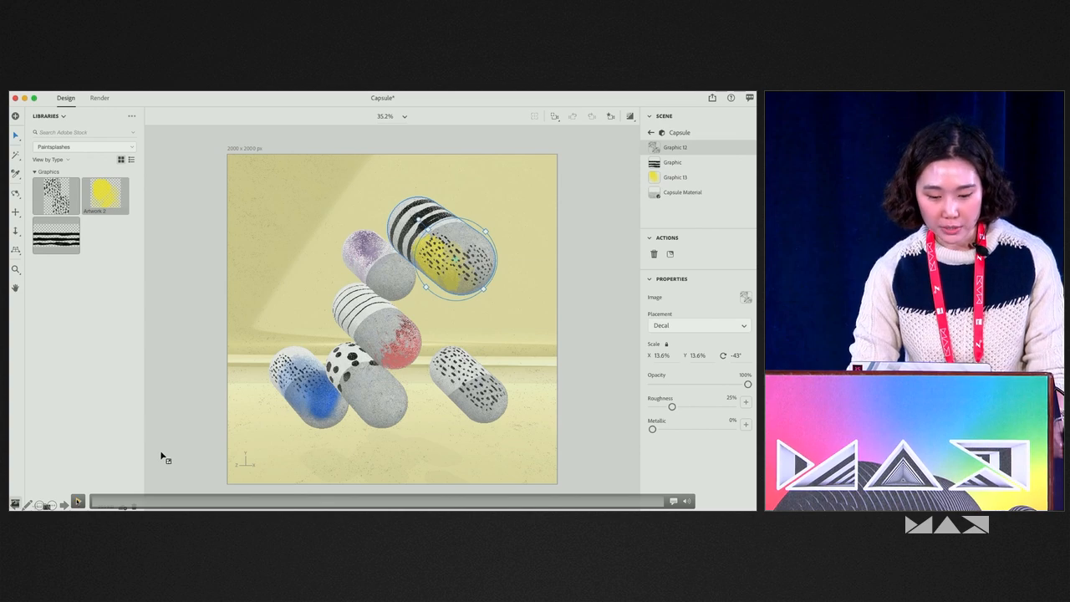
click(78, 501)
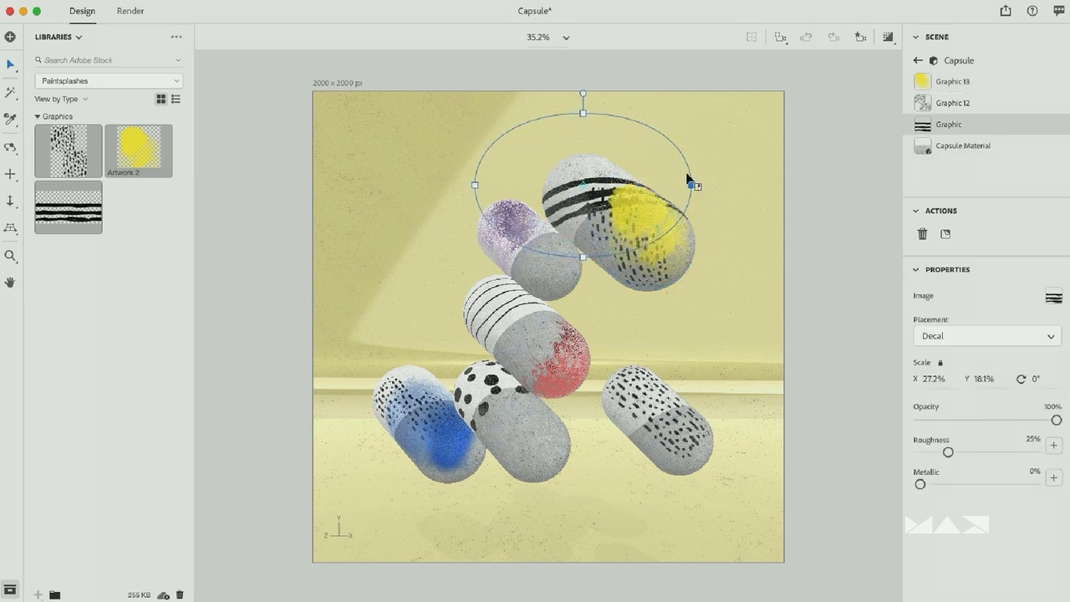
Step: Rotate the black striped graphic on the large upper capsule to -37° and stretch its Y scale to 25.2%
drag(508, 109, 510, 108)
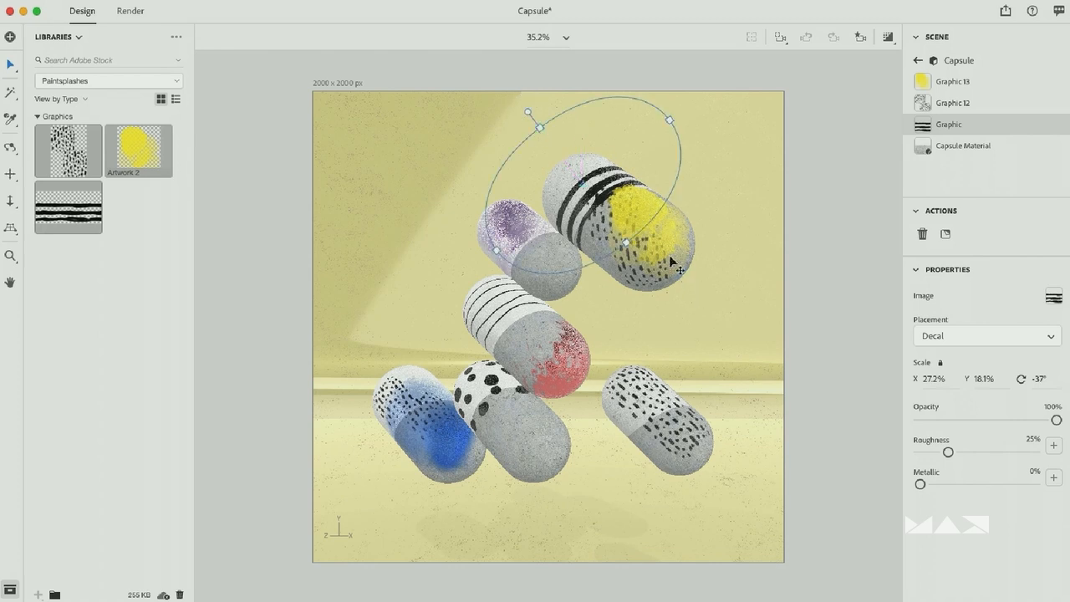
drag(632, 242, 653, 256)
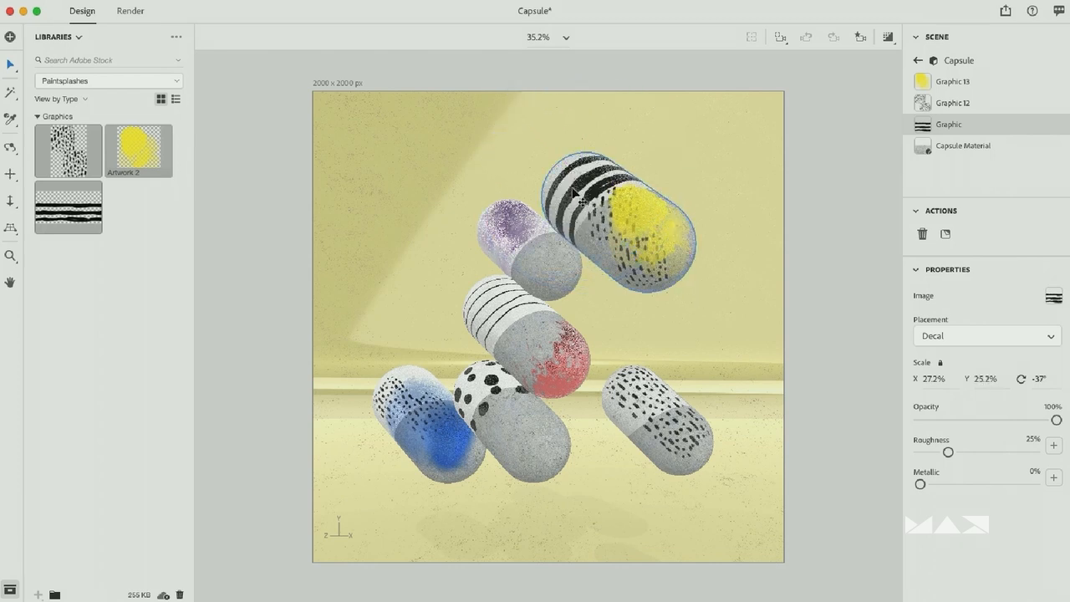
Step: Rotate the speckled graphic on the large capsule to -43°, scale it to 20.5%, and shift the yellow paint splash toward the capsule's middle
click(952, 104)
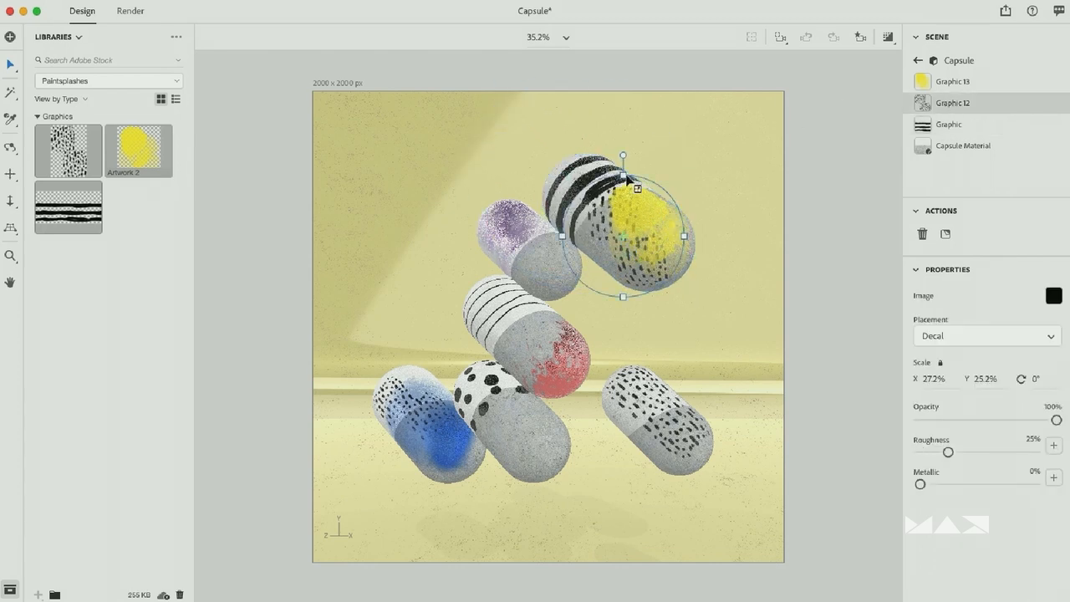
drag(621, 156, 552, 167)
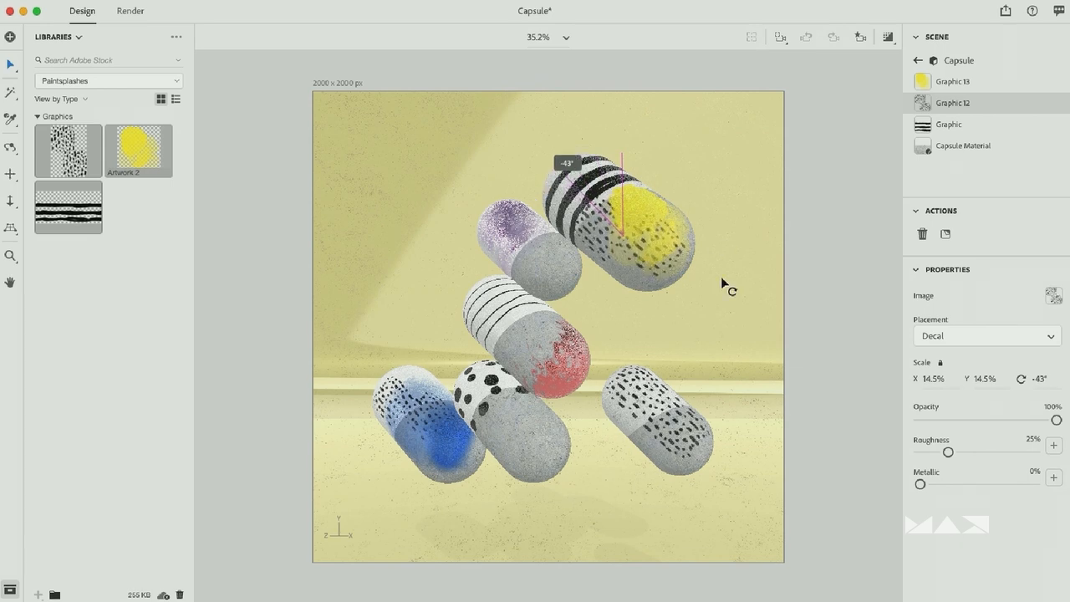
drag(667, 281, 684, 296)
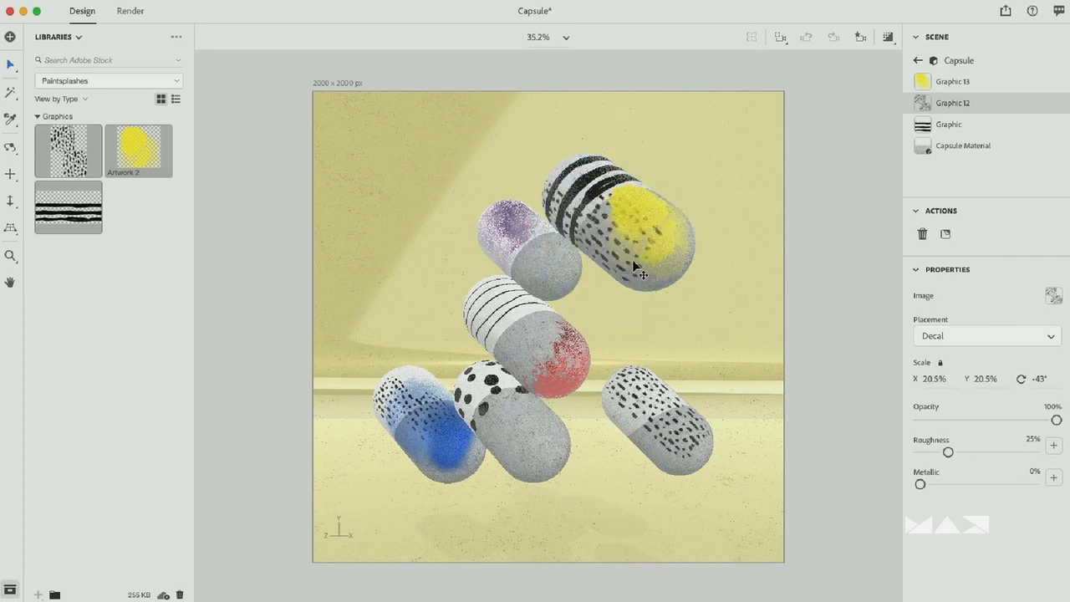
click(639, 208)
drag(639, 203, 595, 237)
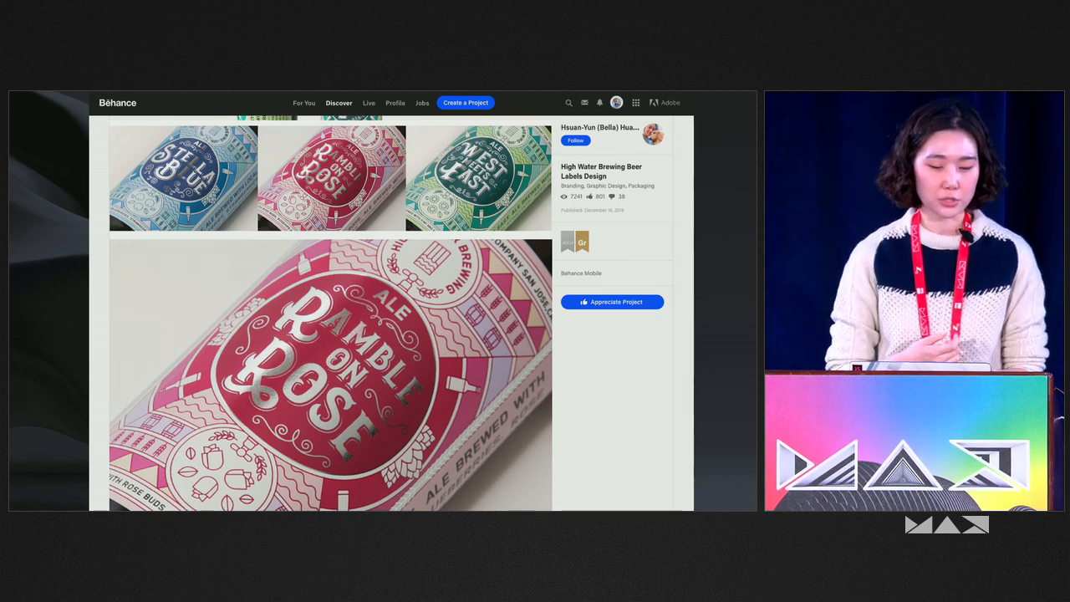
Step: Raise the Metallic value of the number 23 graphic on the purple canister
key(super+Tab)
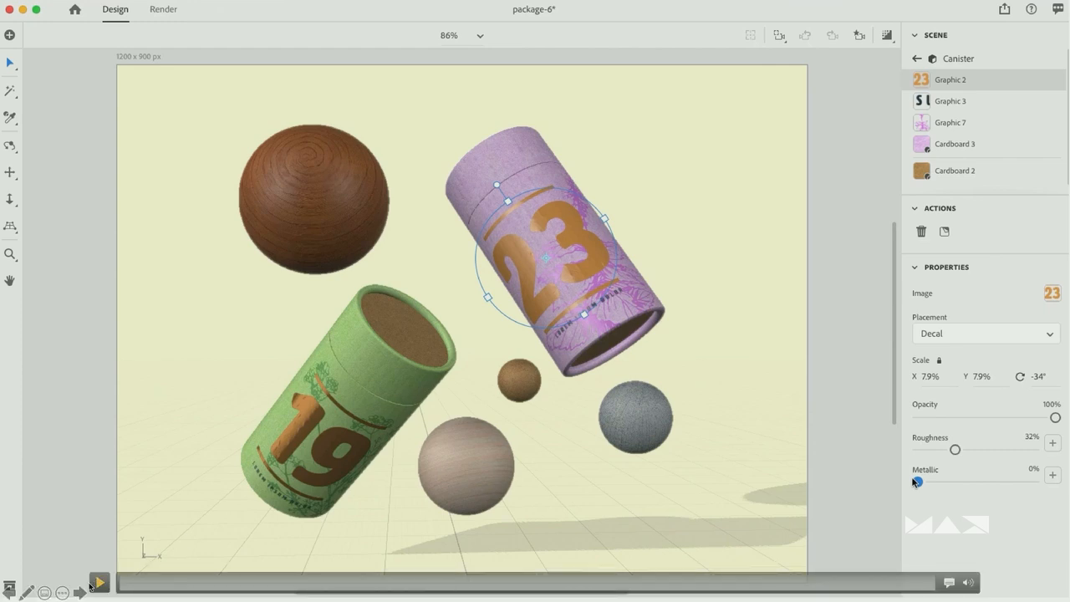
drag(917, 483, 1004, 482)
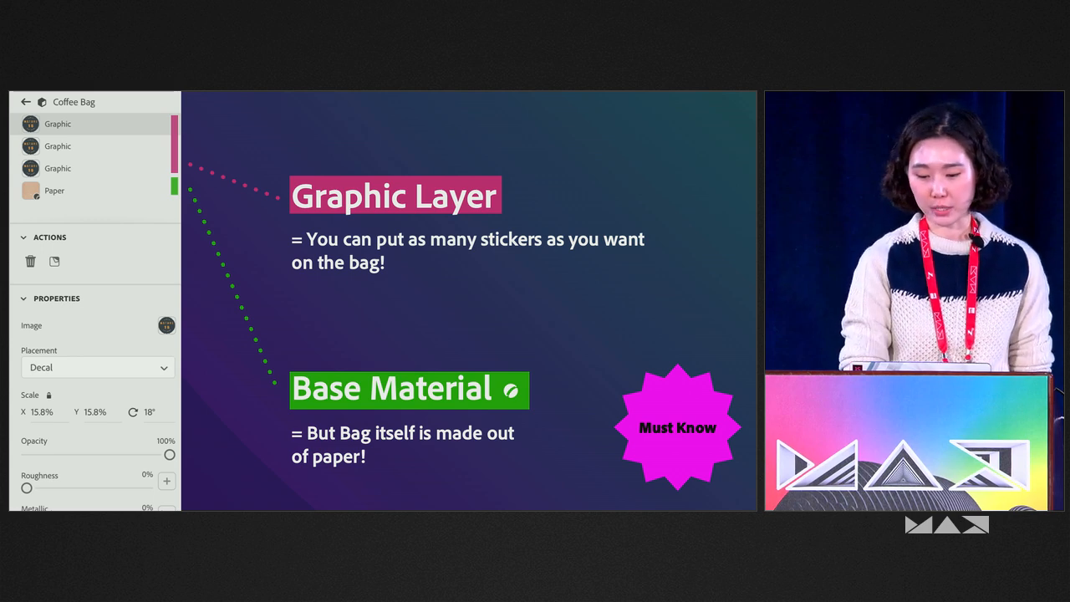
key(Right)
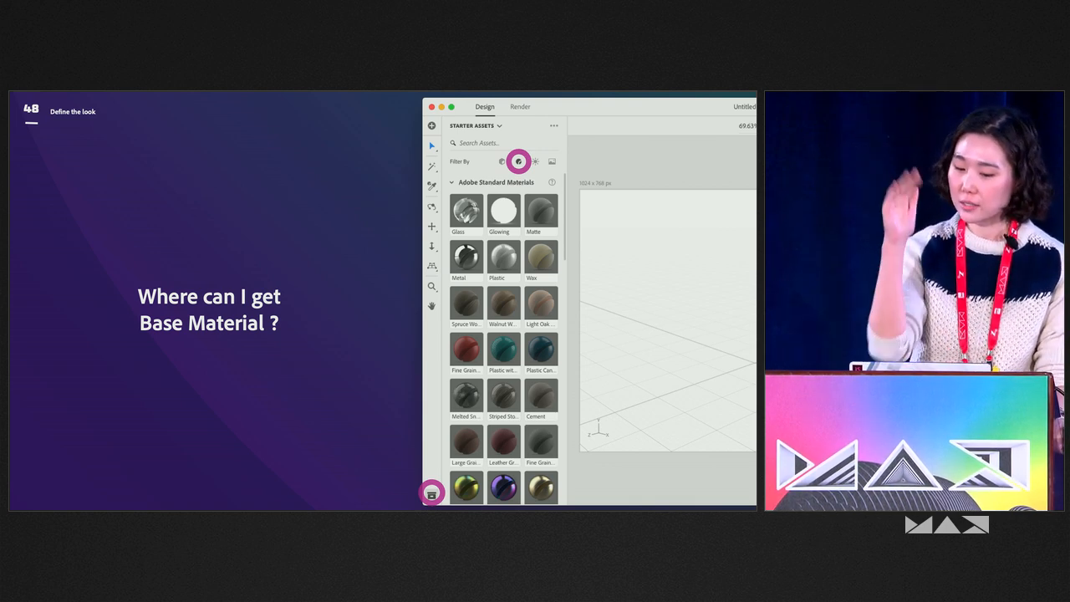
key(Right)
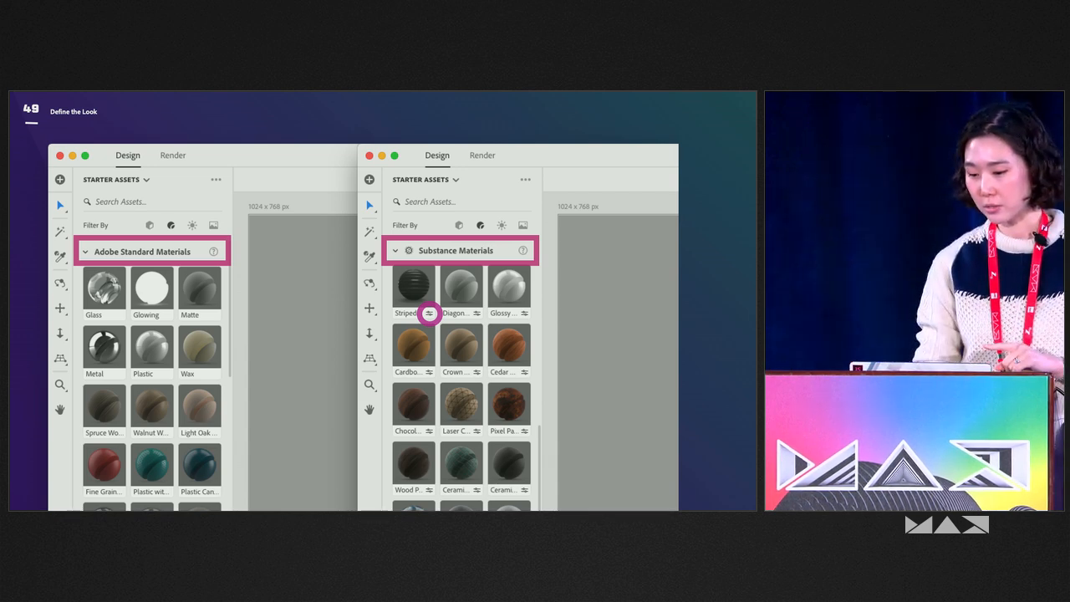
key(Right)
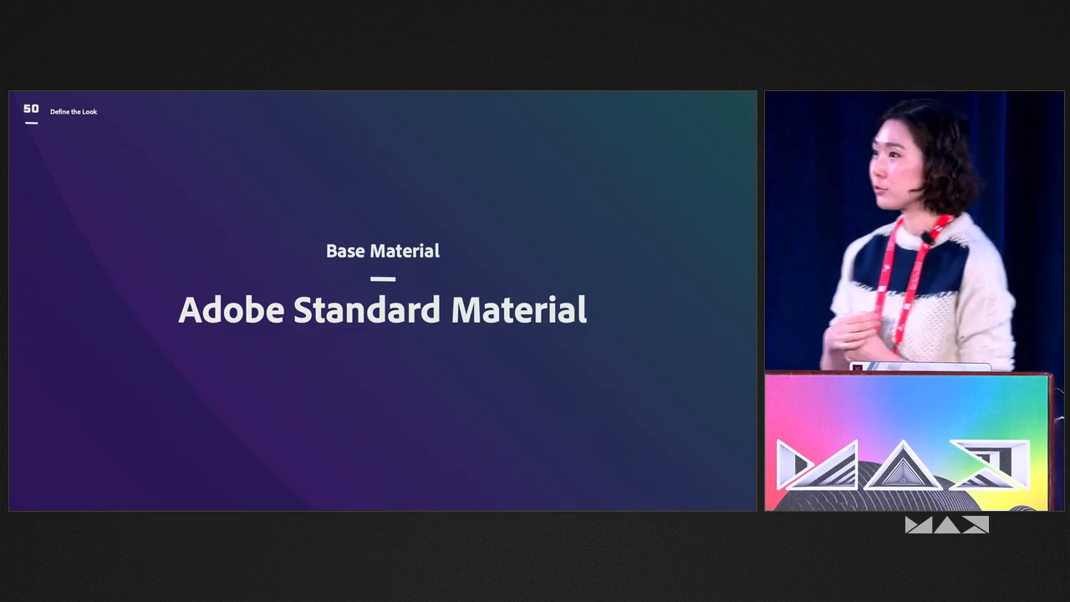